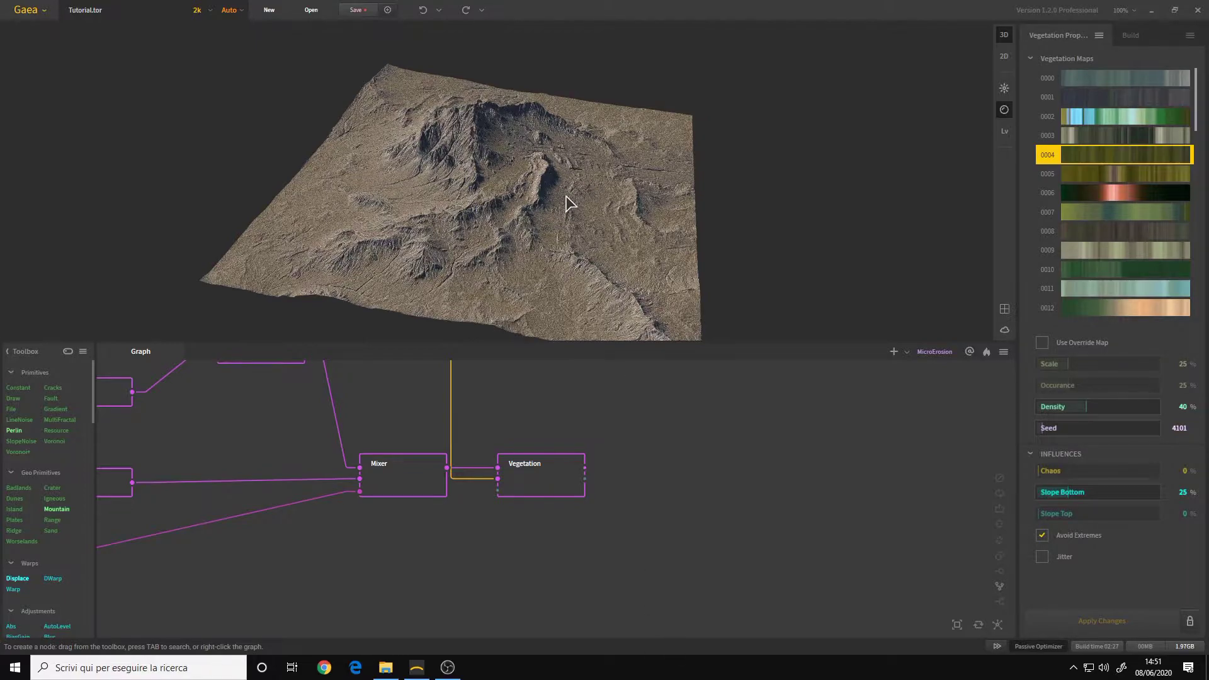
Add a ColorFx node from the Color category and place it beside Vegetation.
{"action": "mouse_move", "coordinate": [580, 271]}
{"action": "left_mouse_down"}
{"action": "mouse_move", "coordinate": [531, 248]}
{"action": "mouse_move", "coordinate": [534, 272]}
{"action": "mouse_move", "coordinate": [581, 263]}
{"action": "left_mouse_up"}
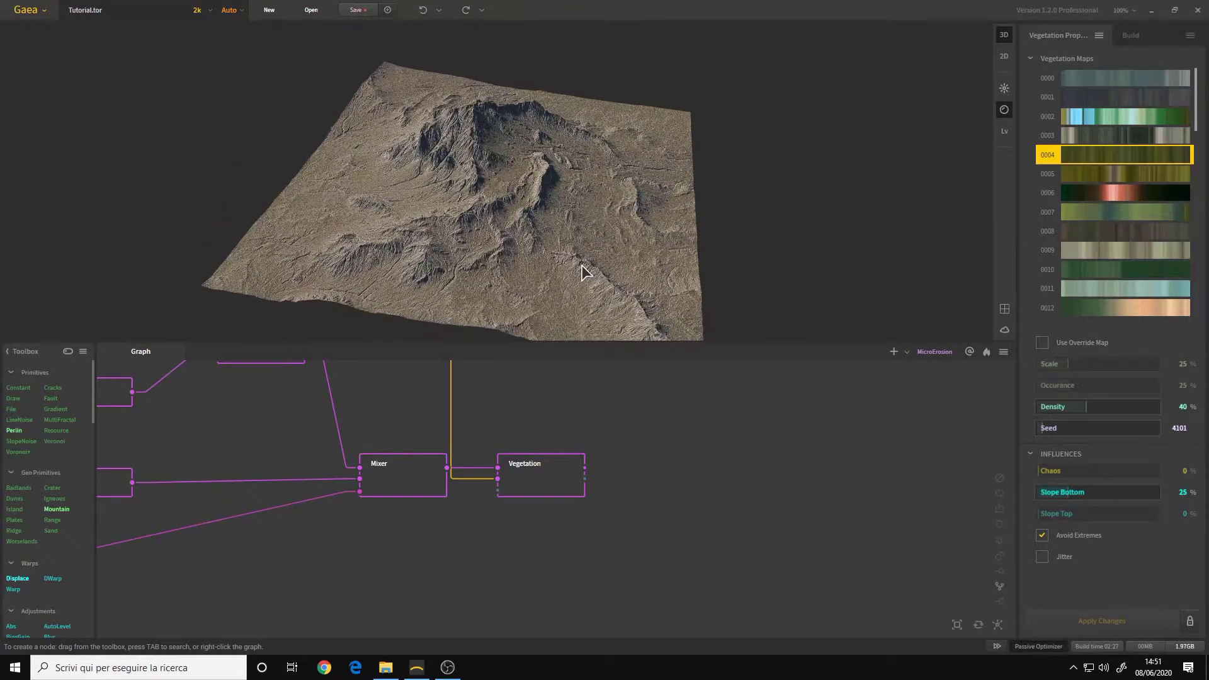
{"action": "middle_click_drag", "start_coordinate": [642, 456], "coordinate": [576, 446]}
{"action": "scroll", "coordinate": [683, 454], "scroll_direction": "down", "scroll_amount": 2}
{"action": "scroll", "coordinate": [580, 453], "scroll_direction": "up", "scroll_amount": 2}
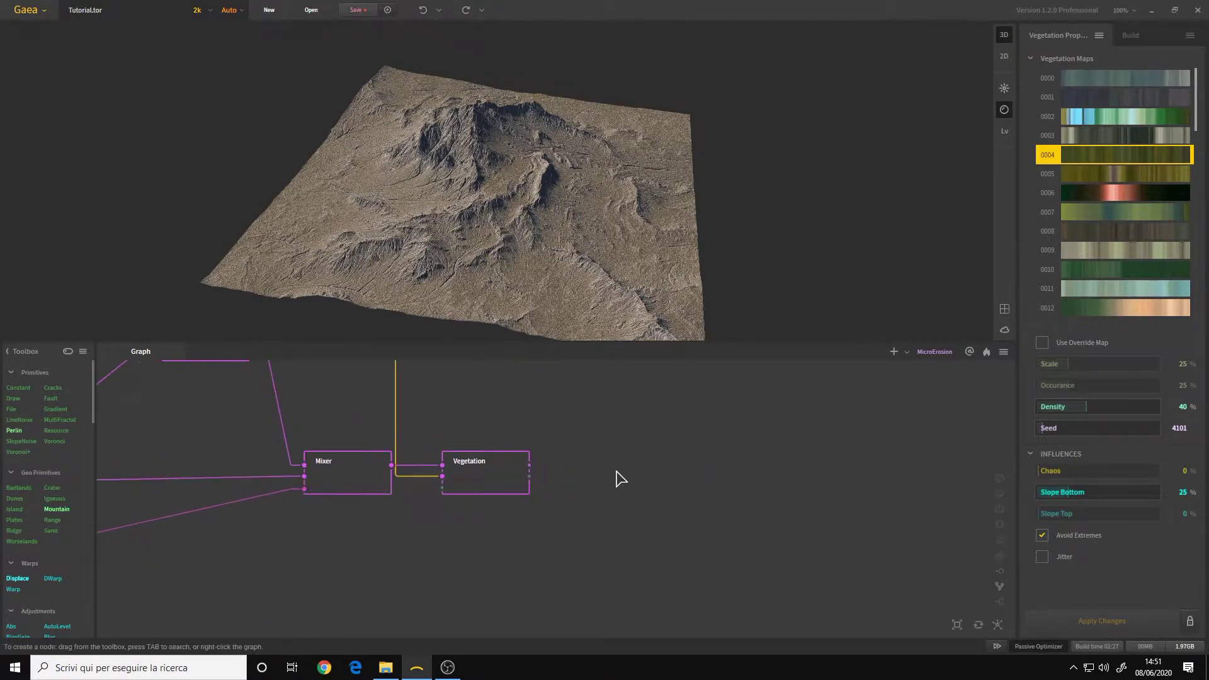
{"action": "right_click", "coordinate": [620, 479]}
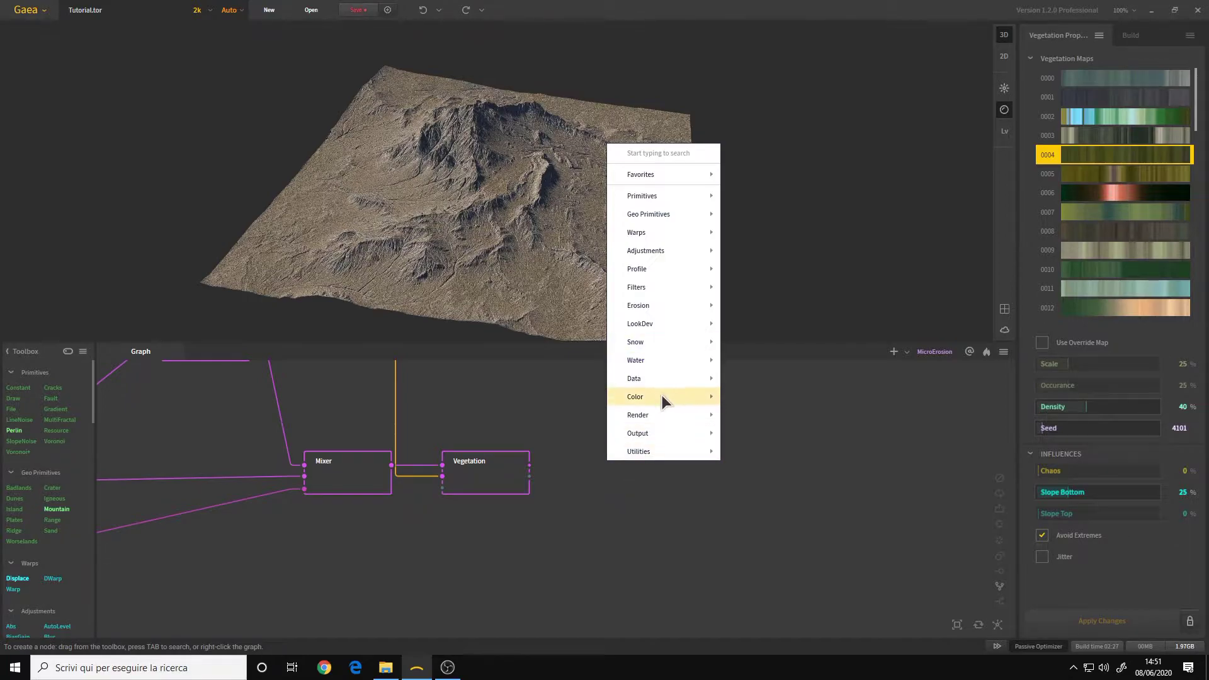
{"action": "mouse_move", "coordinate": [663, 396]}
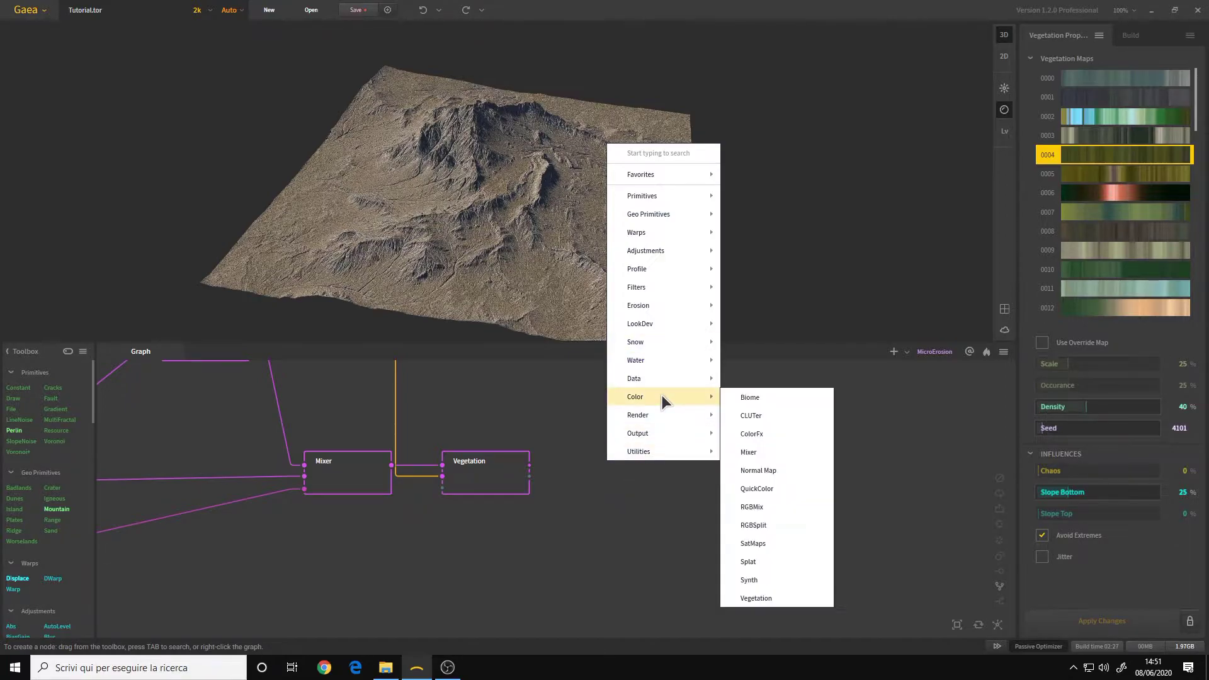
{"action": "left_click", "coordinate": [766, 434]}
{"action": "left_click_drag", "start_coordinate": [777, 445], "coordinate": [645, 467]}
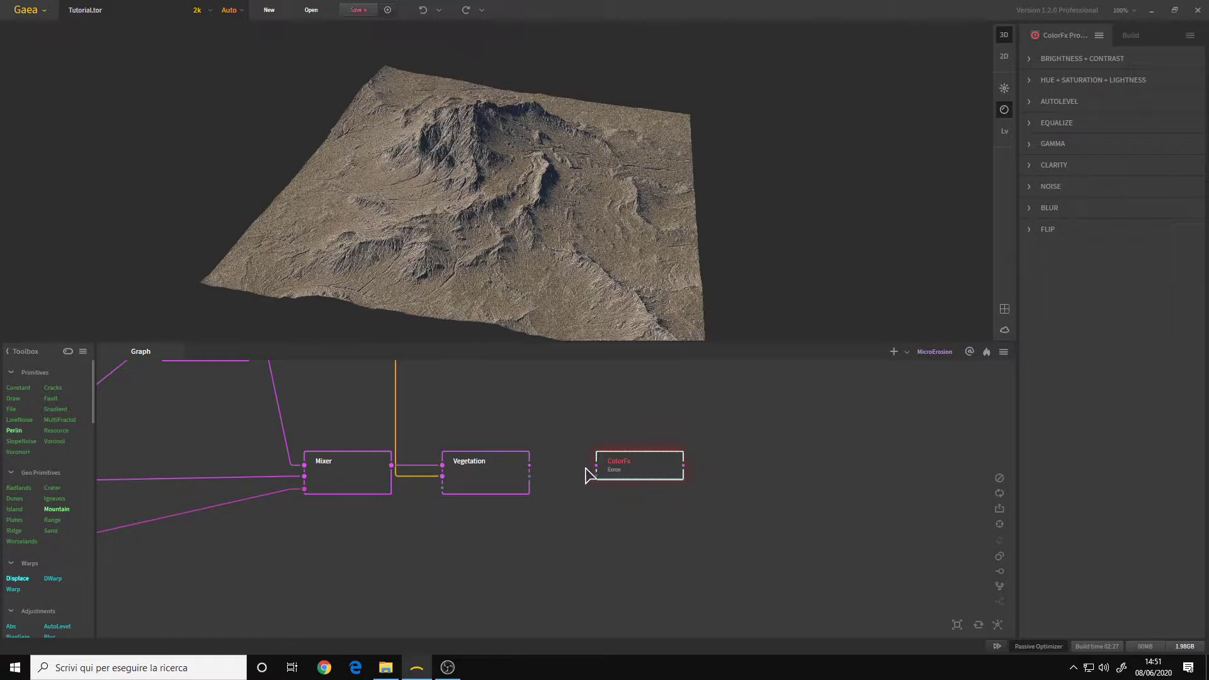
Wire the Vegetation output into the ColorFx input, then select Vegetation.
{"action": "scroll", "coordinate": [579, 486], "scroll_direction": "up", "scroll_amount": 1}
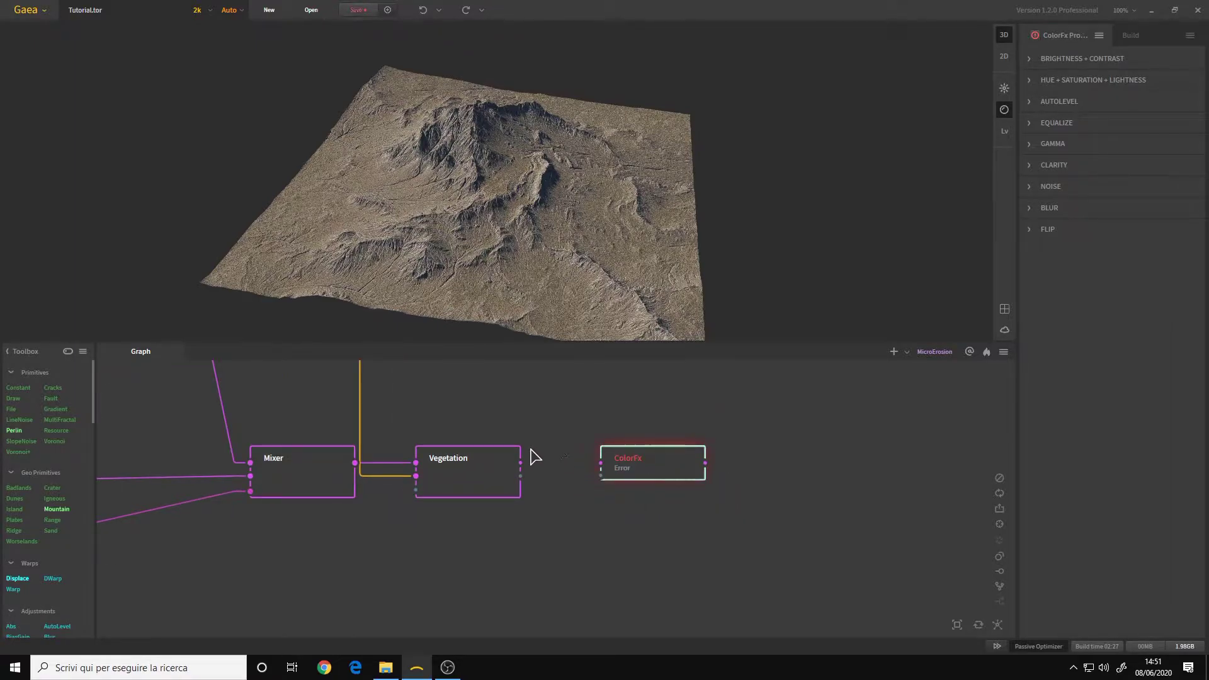
{"action": "left_click_drag", "start_coordinate": [600, 463], "coordinate": [520, 463]}
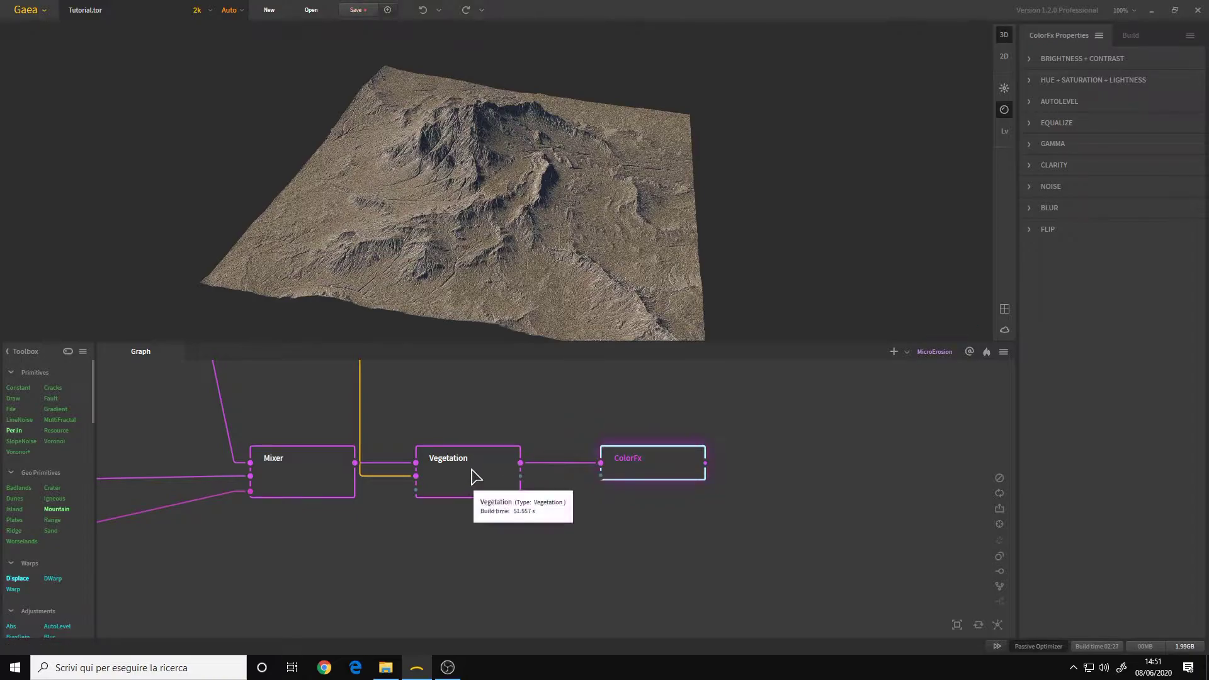
{"action": "middle_click_drag", "start_coordinate": [617, 503], "coordinate": [637, 521]}
{"action": "scroll", "coordinate": [637, 523], "scroll_direction": "down", "scroll_amount": 3}
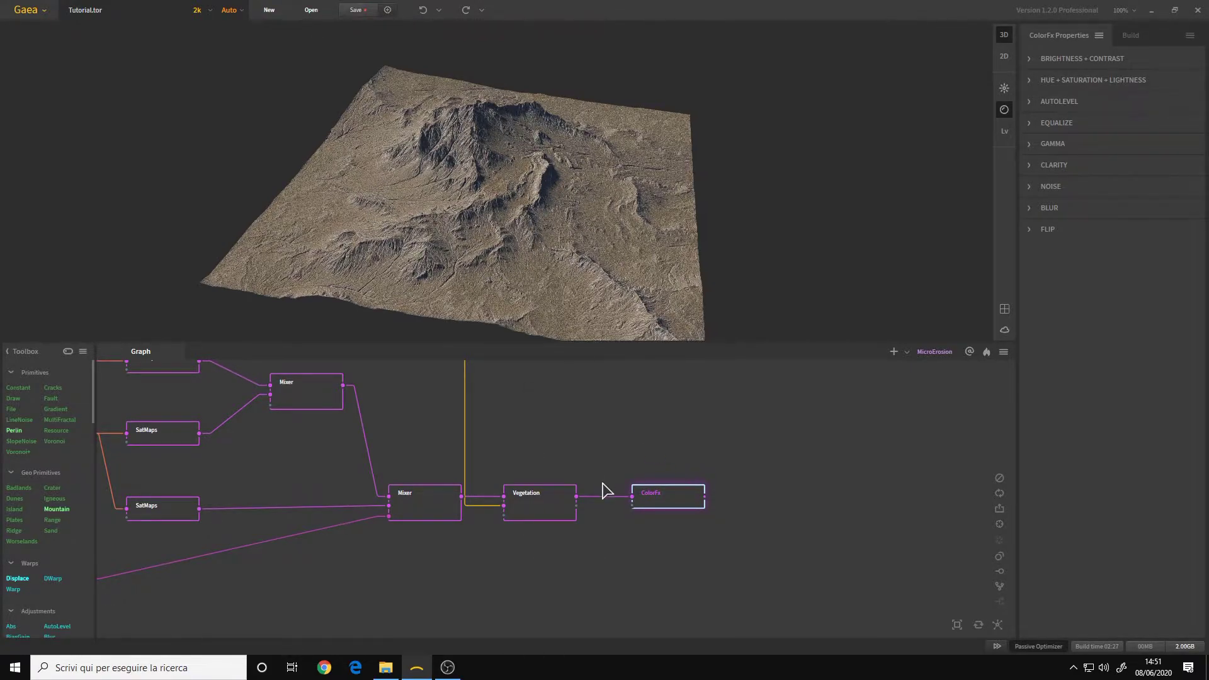
{"action": "scroll", "coordinate": [619, 507], "scroll_direction": "up", "scroll_amount": 1}
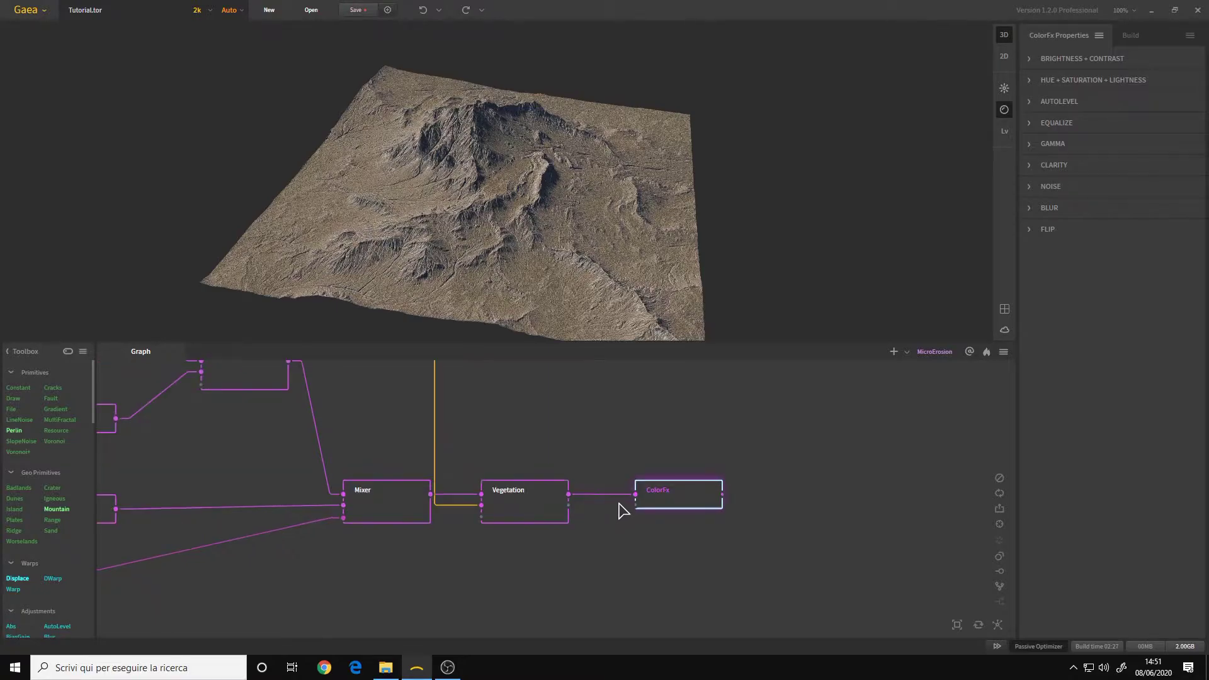
{"action": "left_click", "coordinate": [532, 507]}
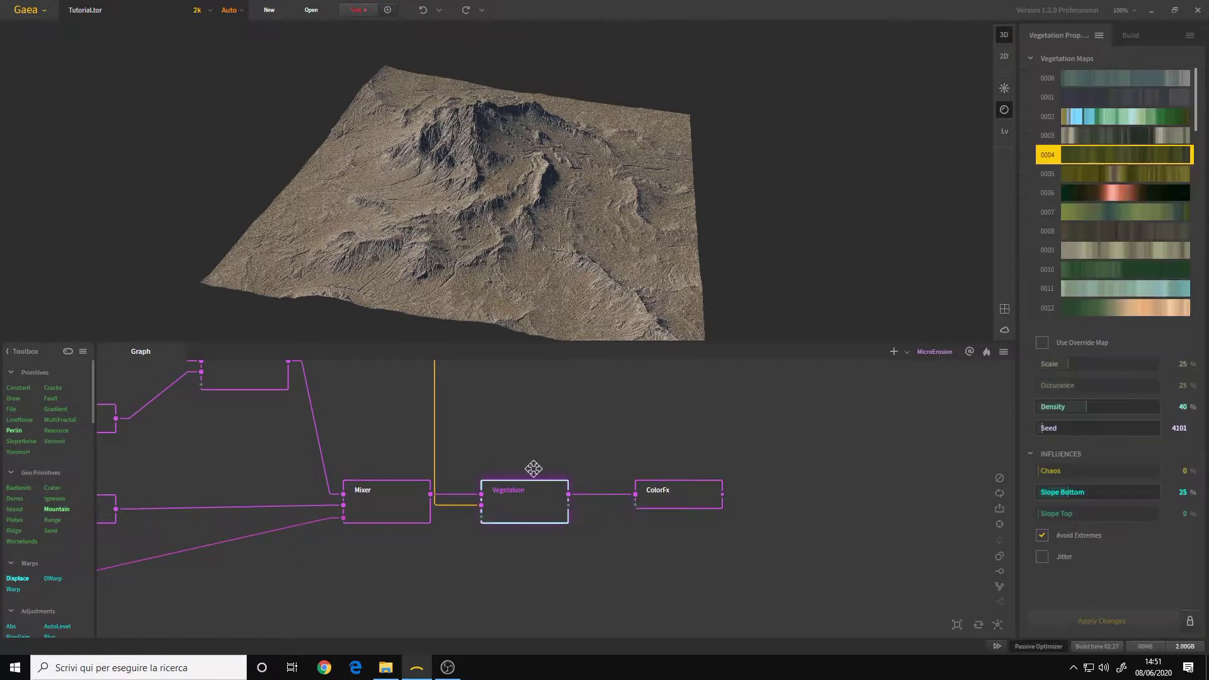
Select the ColorFx node and review build resolutions, keeping 2k.
{"action": "left_click", "coordinate": [680, 503]}
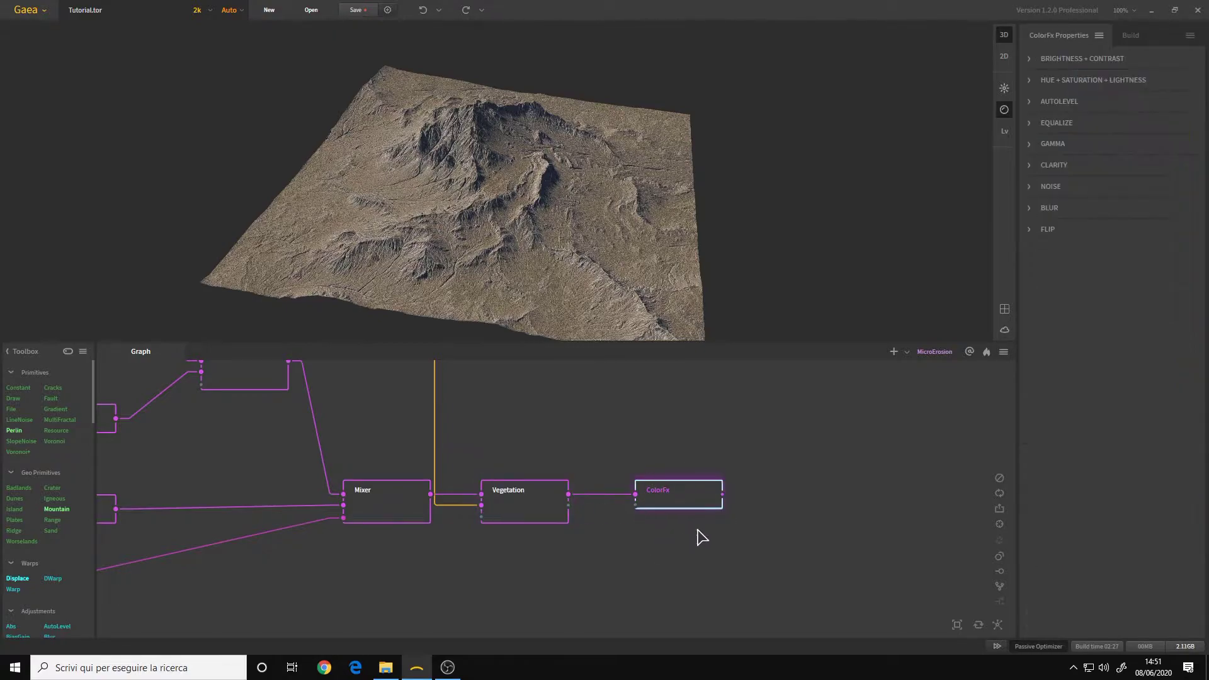
{"action": "left_click", "coordinate": [200, 10]}
{"action": "left_click", "coordinate": [208, 16]}
Expand the Brightness + Contrast and HSL groups, leaving Noise collapsed.
{"action": "left_click", "coordinate": [1066, 59]}
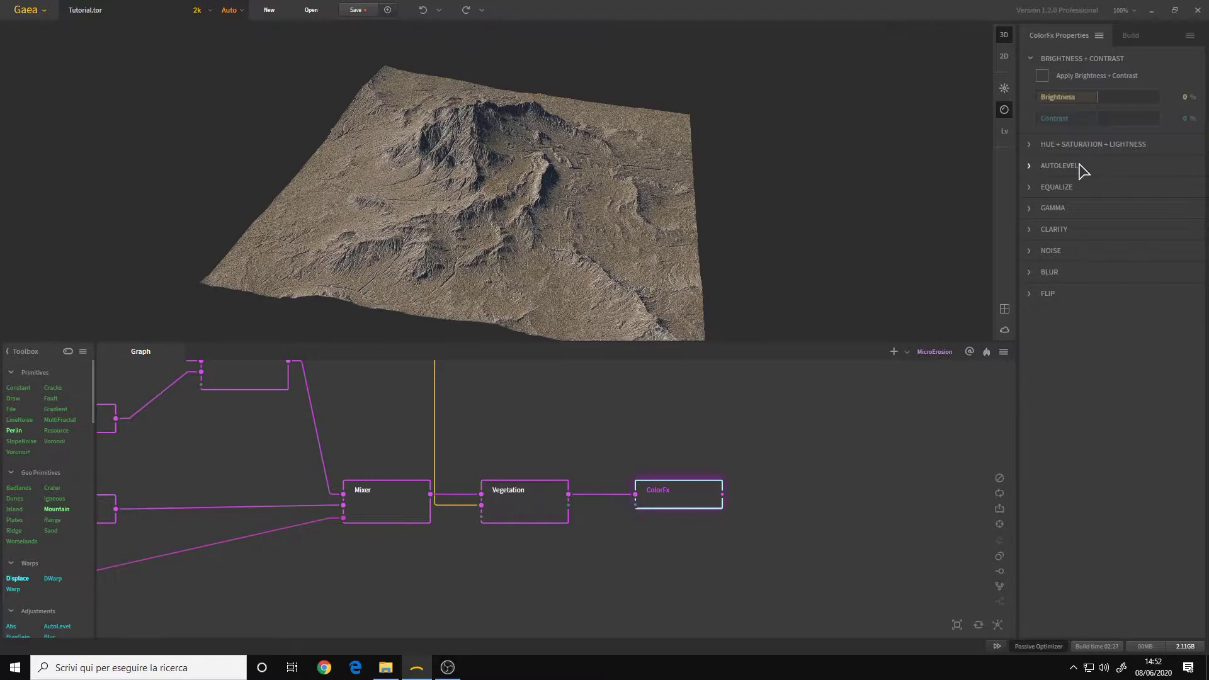
{"action": "left_click", "coordinate": [1059, 146]}
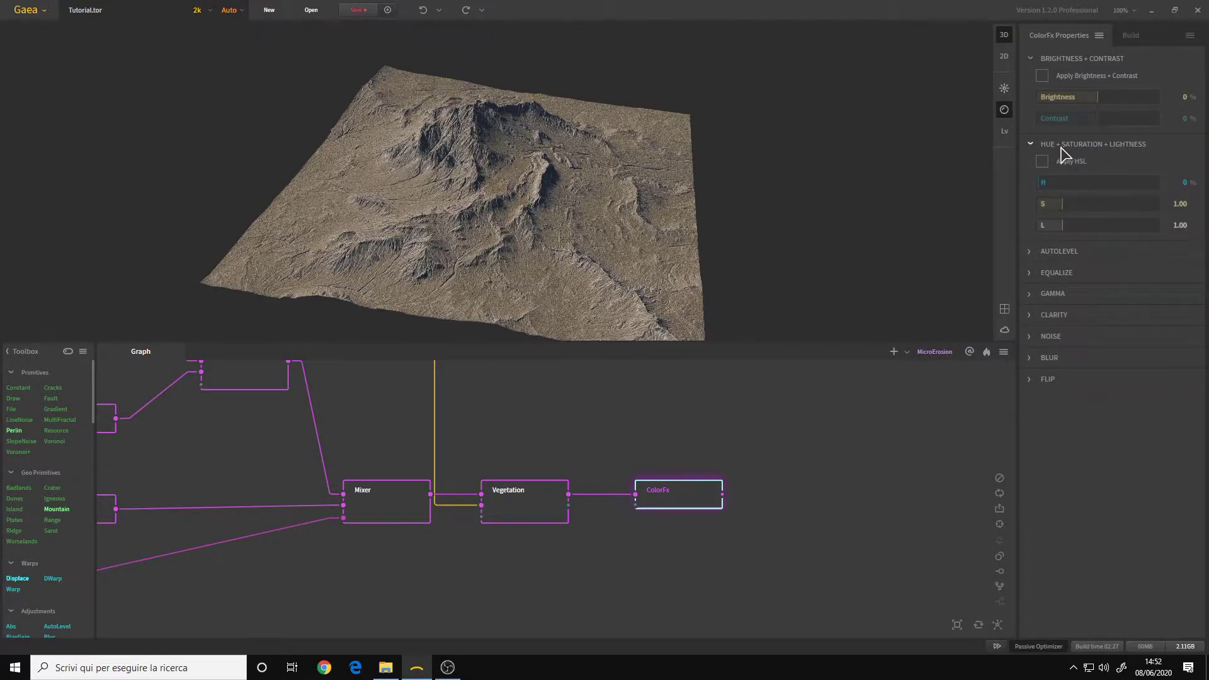
{"action": "left_click", "coordinate": [1064, 340]}
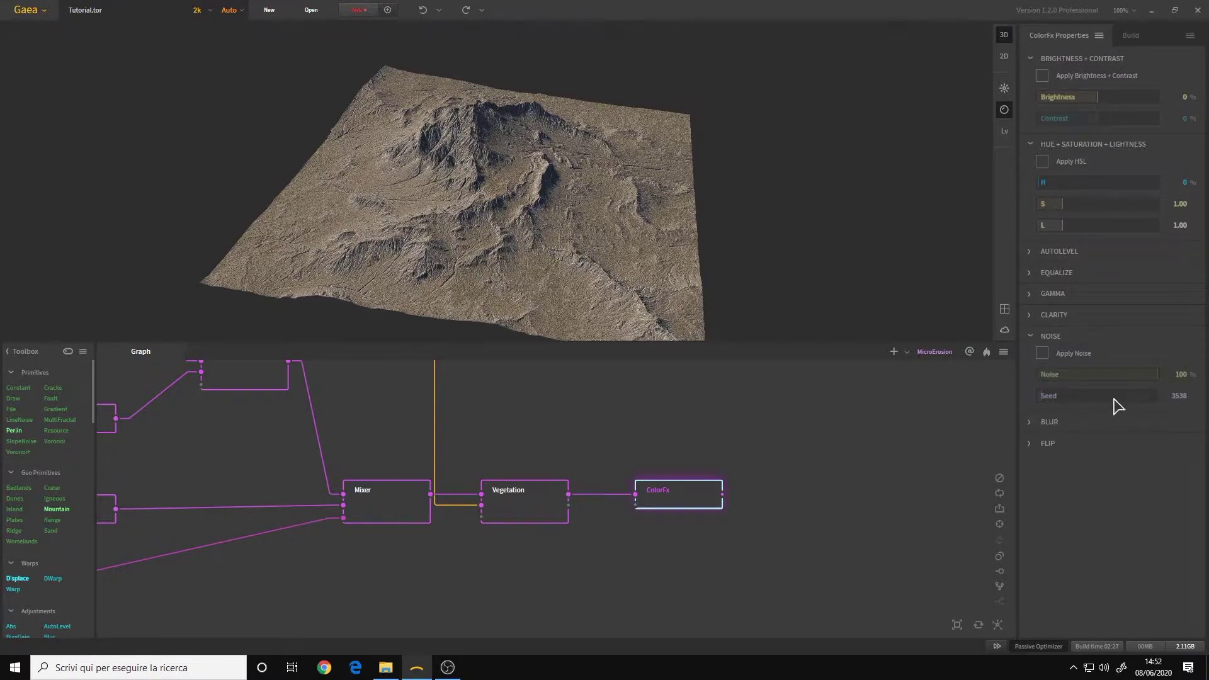
{"action": "left_click", "coordinate": [1063, 336]}
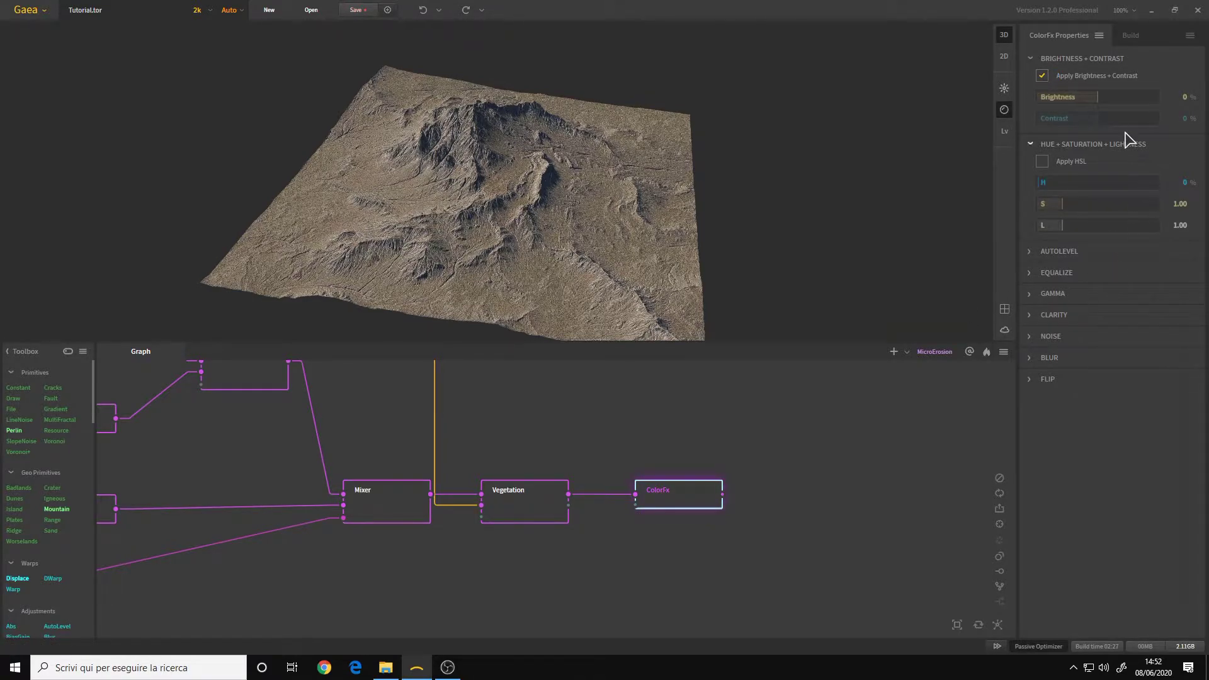
Turn on Apply HSL and set Noise to 8%, leaving Apply Noise off.
{"action": "left_click", "coordinate": [1042, 163]}
{"action": "left_click", "coordinate": [1052, 338]}
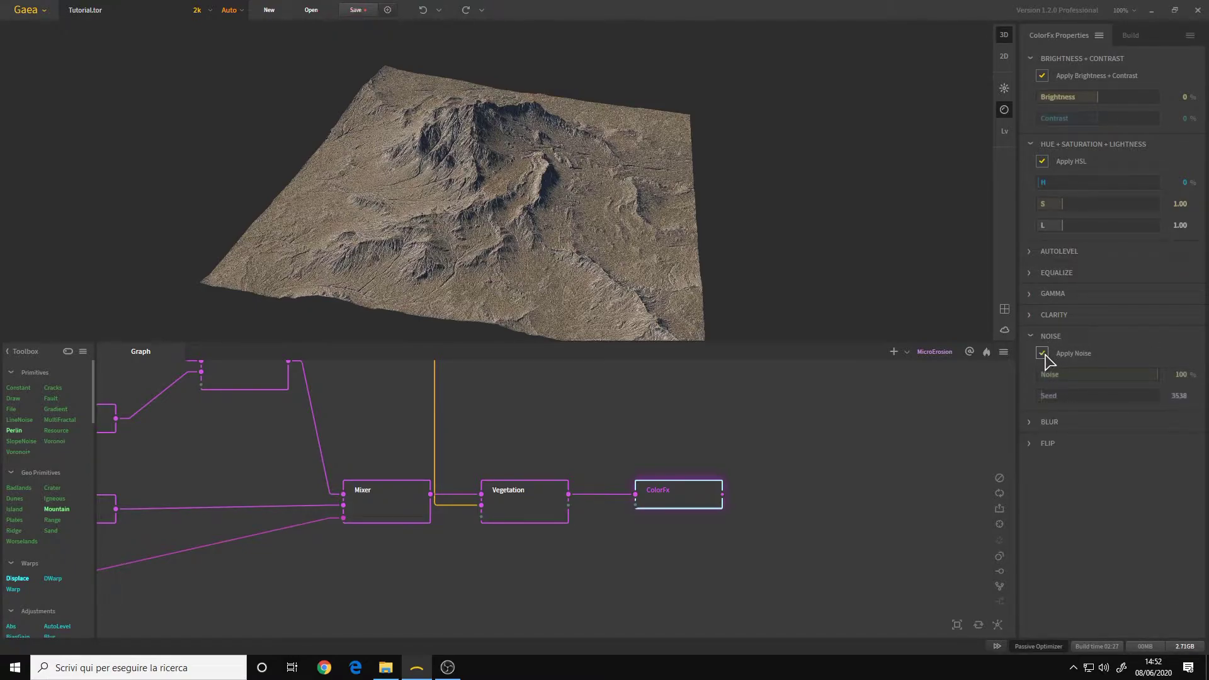
{"action": "left_click", "coordinate": [1043, 353]}
{"action": "left_click", "coordinate": [1050, 377]}
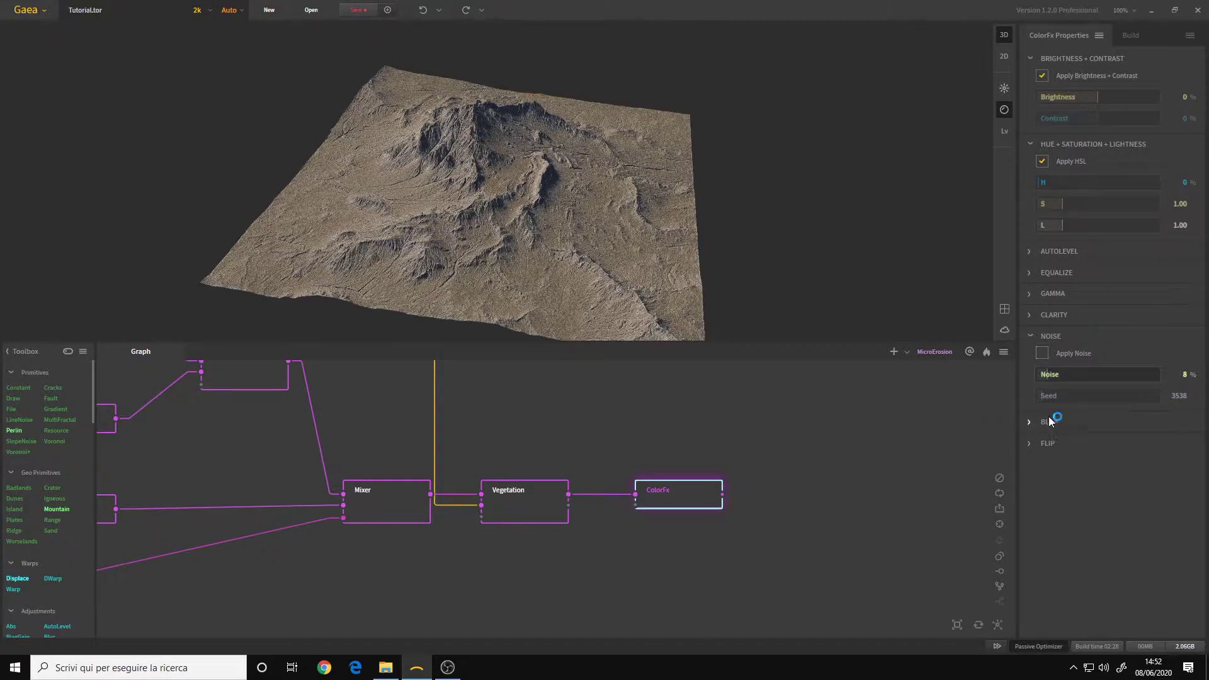
{"action": "left_click", "coordinate": [1042, 353]}
Orbit the terrain to inspect it and expand the Gamma settings.
{"action": "scroll", "coordinate": [579, 254], "scroll_direction": "up", "scroll_amount": 5}
{"action": "scroll", "coordinate": [538, 232], "scroll_direction": "down", "scroll_amount": 3}
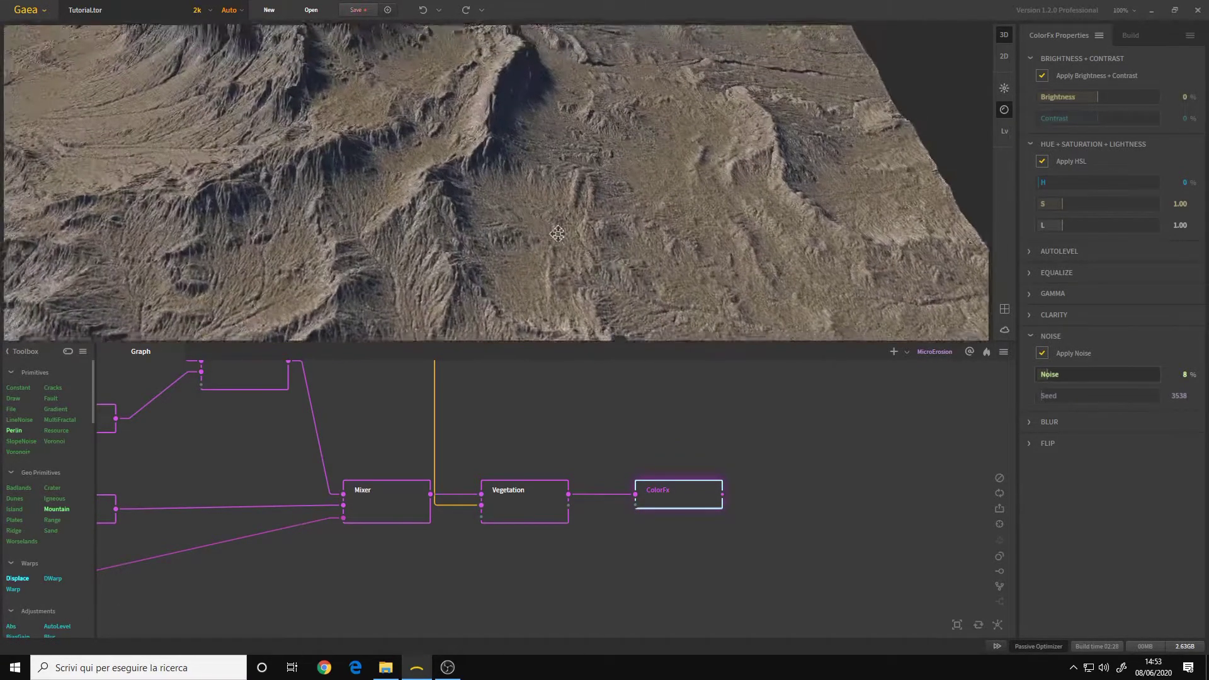
{"action": "left_click_drag", "start_coordinate": [649, 186], "coordinate": [567, 195]}
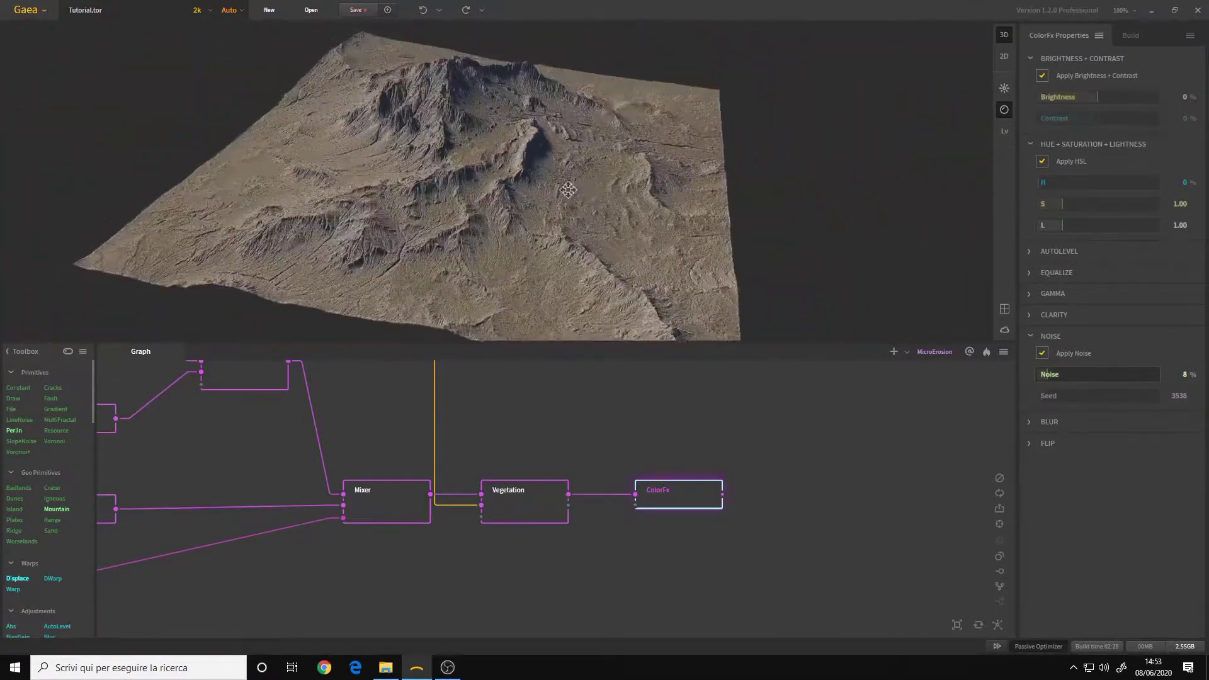
{"action": "left_click_drag", "start_coordinate": [655, 238], "coordinate": [589, 192]}
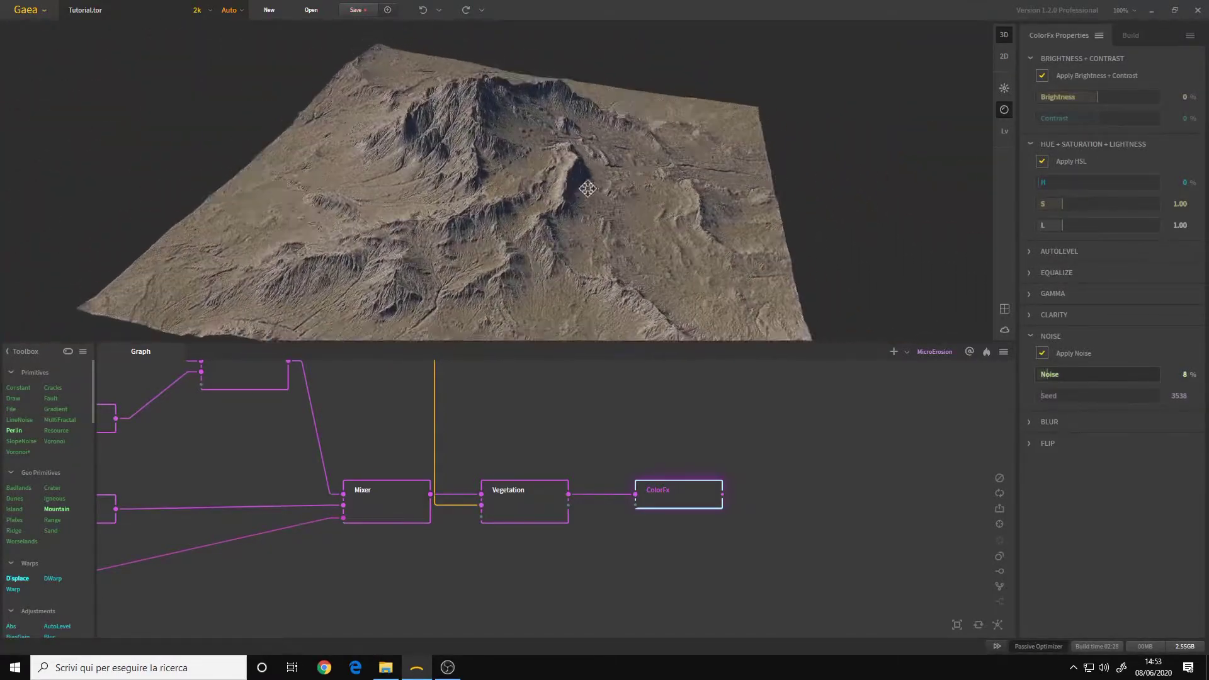
{"action": "scroll", "coordinate": [592, 198], "scroll_direction": "down", "scroll_amount": 2}
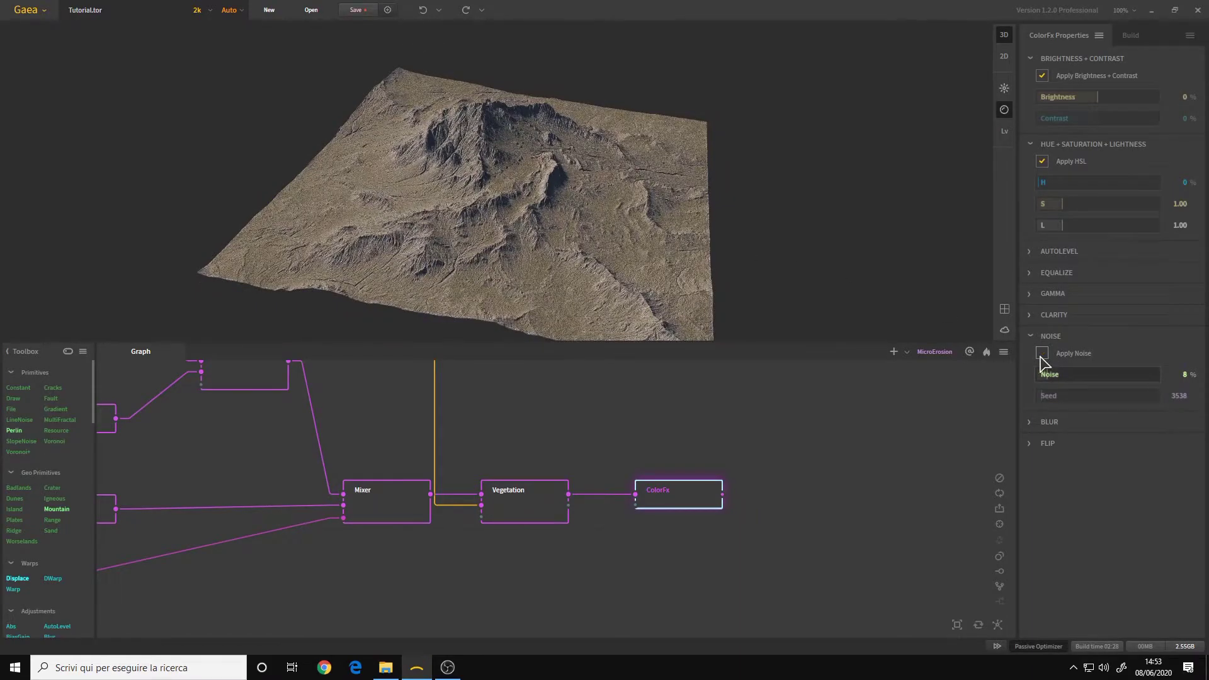
{"action": "left_click", "coordinate": [1047, 294]}
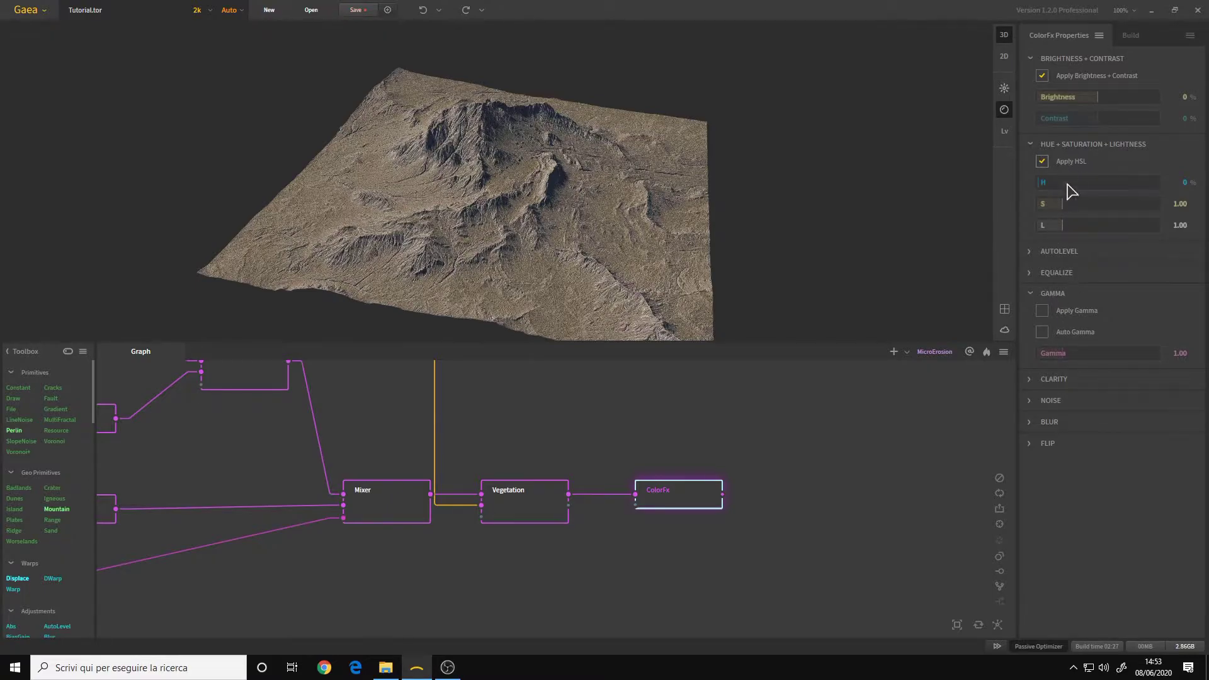
Collapse Gamma and step lightness (L) up by 0.1 to 1.10.
{"action": "left_click", "coordinate": [1053, 293]}
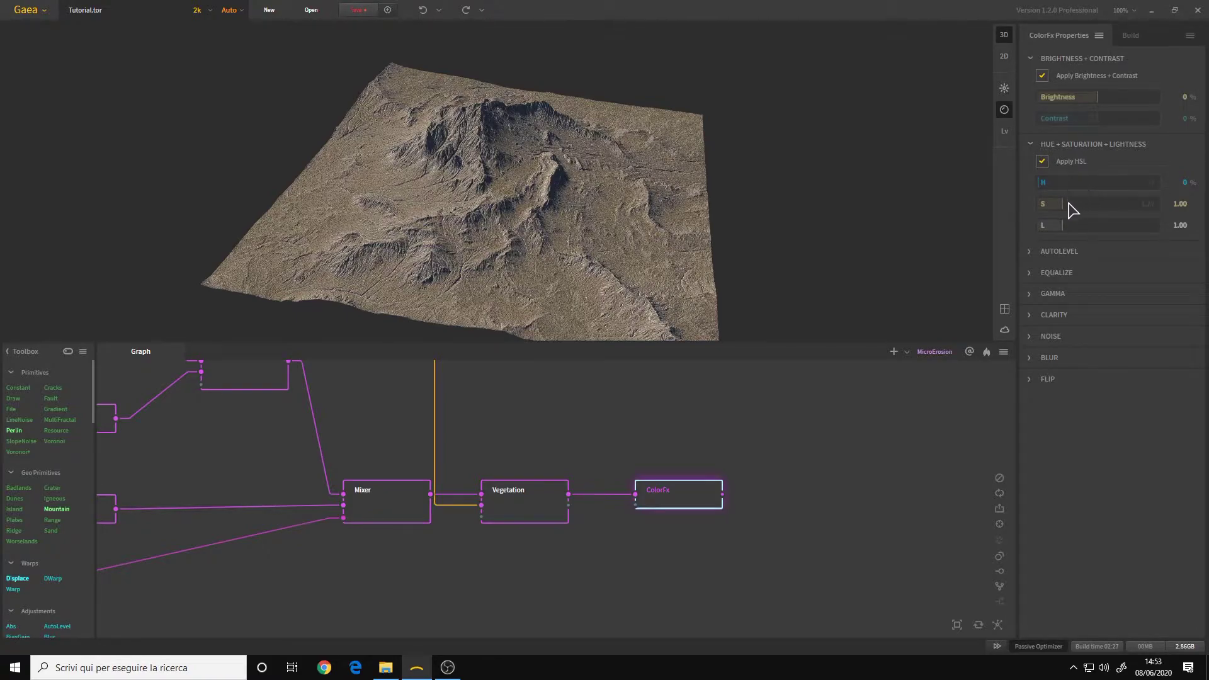
{"action": "right_click", "coordinate": [1094, 231]}
{"action": "left_click", "coordinate": [1139, 225]}
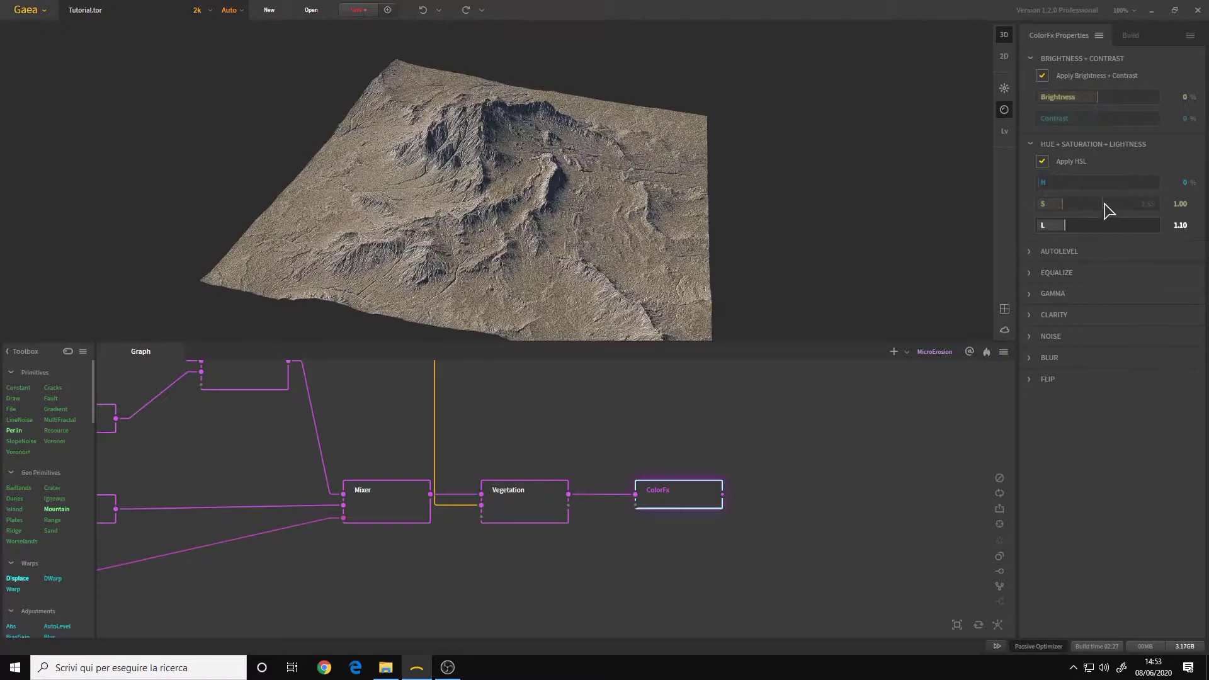
Try higher saturation and hue, then reset H to 0% and S and L to 1.00.
{"action": "left_click", "coordinate": [1139, 205]}
{"action": "double_click", "coordinate": [1140, 205]}
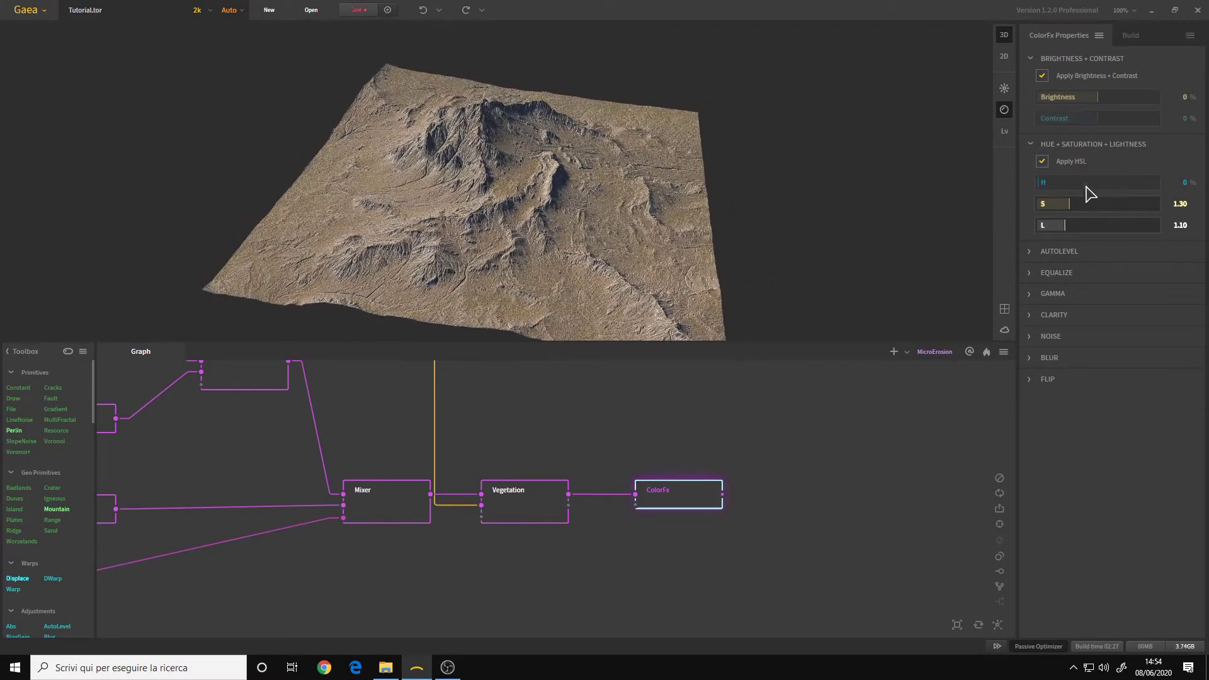
{"action": "mouse_move", "coordinate": [1093, 183]}
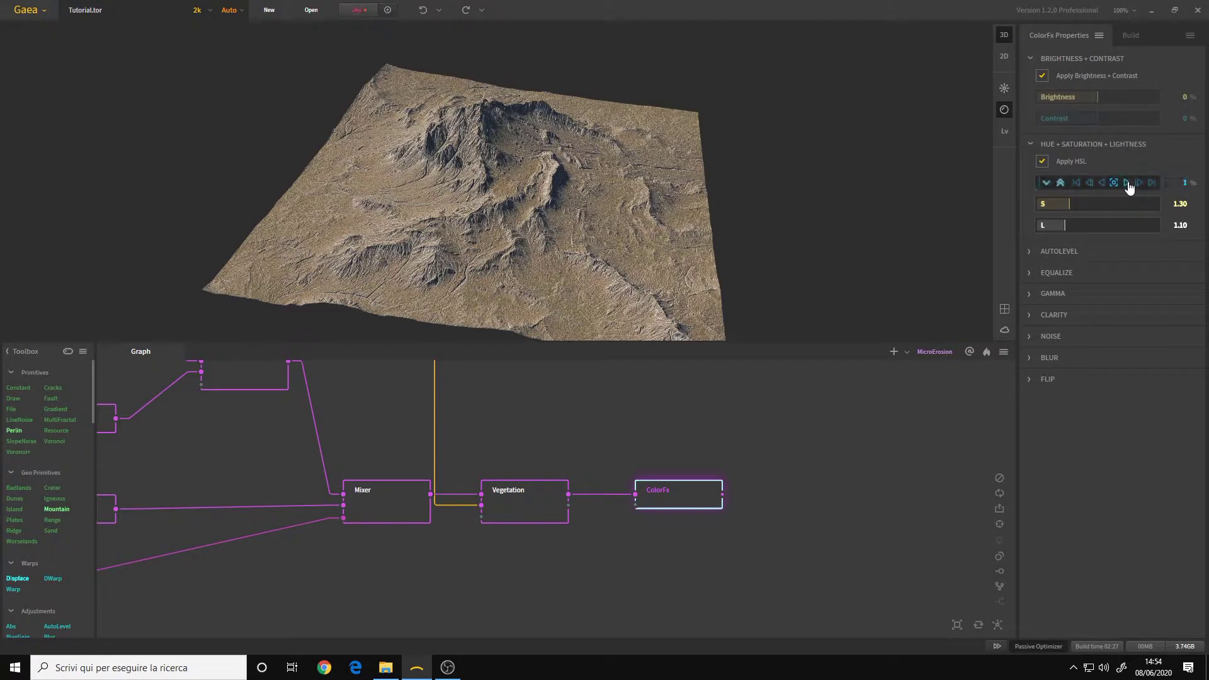
{"action": "left_click", "coordinate": [1127, 183]}
{"action": "mouse_move", "coordinate": [1129, 187]}
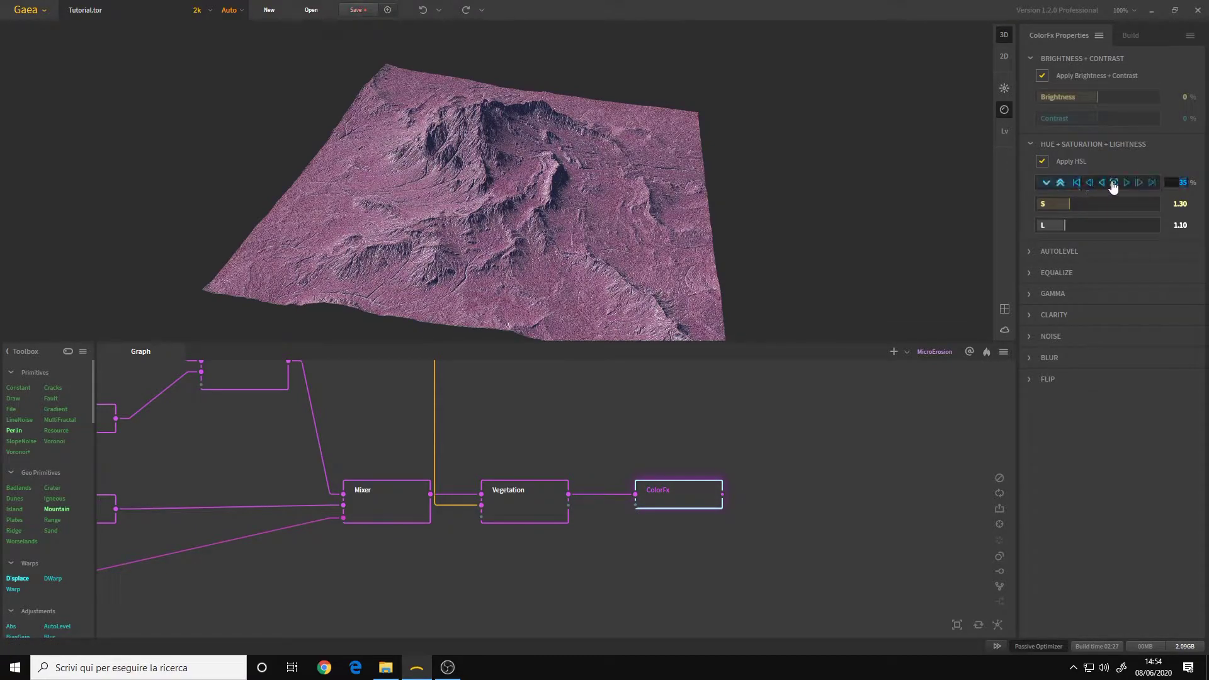
{"action": "left_click", "coordinate": [1114, 182]}
{"action": "left_click", "coordinate": [1115, 226]}
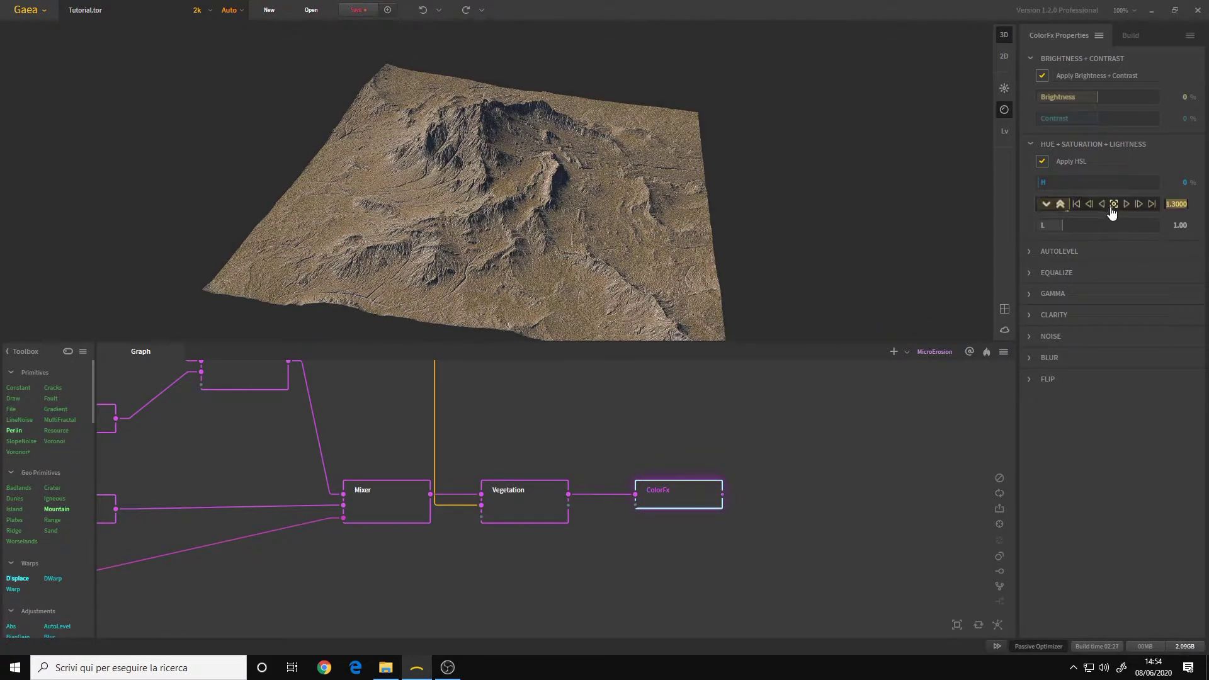
{"action": "left_click", "coordinate": [1118, 205]}
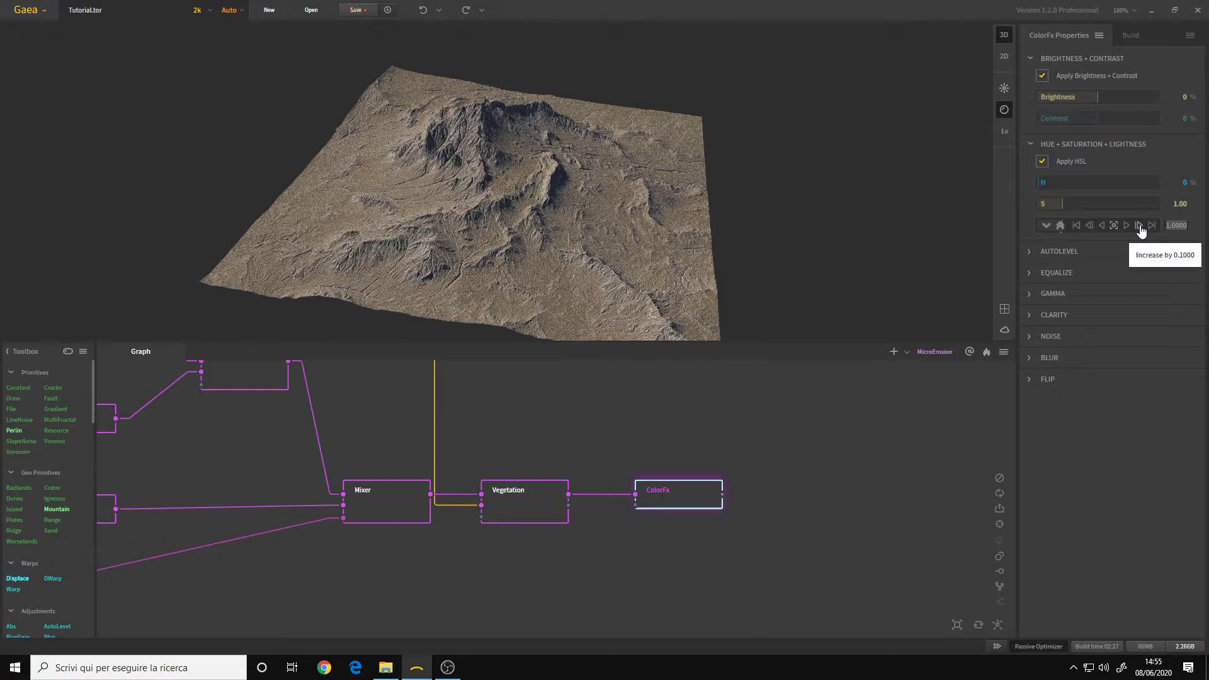
Set lightness to 1.10, saturation to 1.20 and hue to 1% for a warm brown tint.
{"action": "left_click", "coordinate": [1140, 225]}
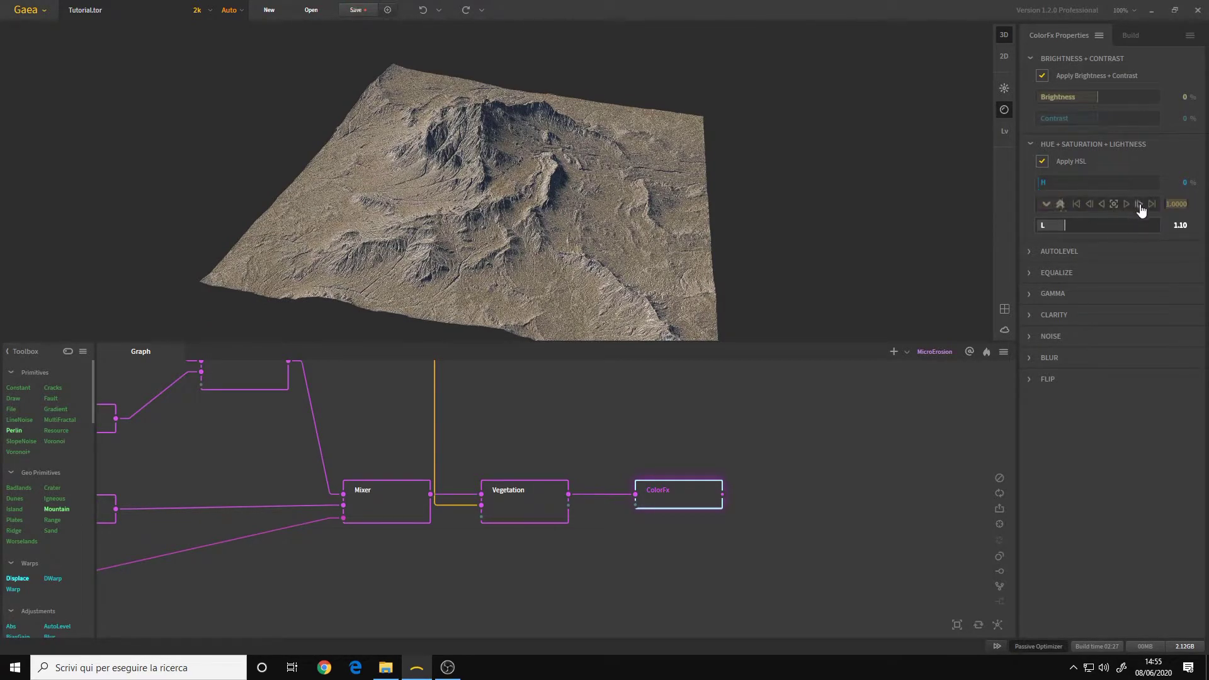
{"action": "left_click", "coordinate": [1139, 204]}
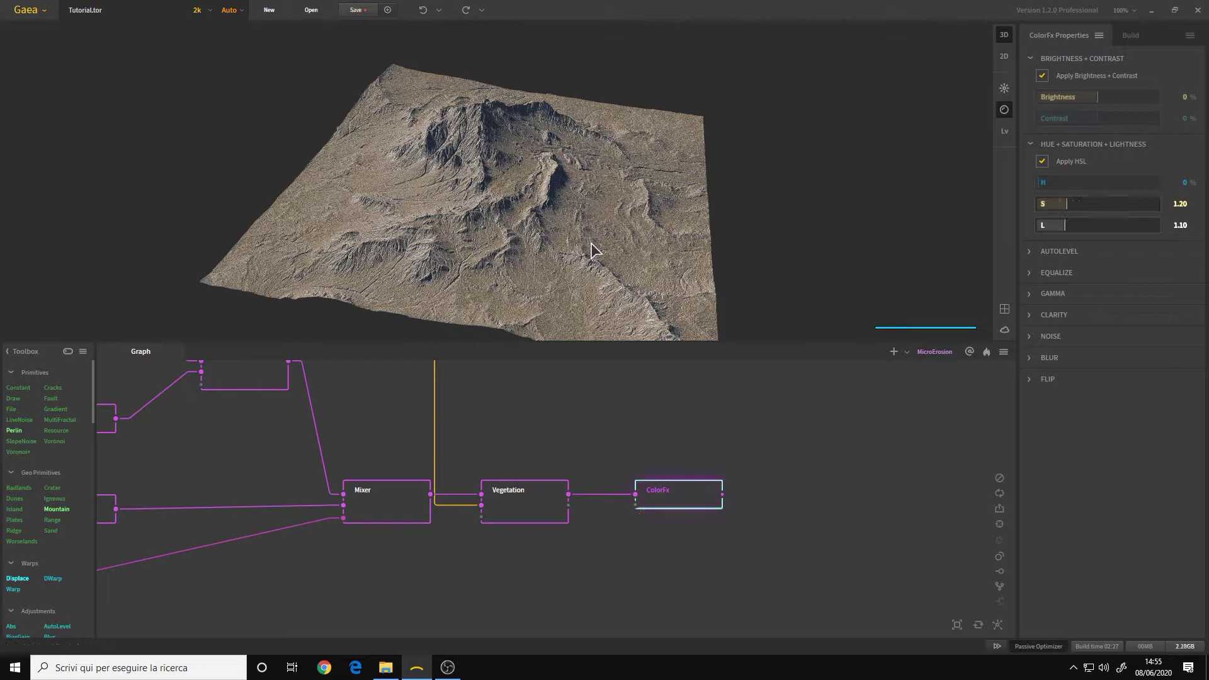
{"action": "left_click_drag", "start_coordinate": [532, 269], "coordinate": [543, 276]}
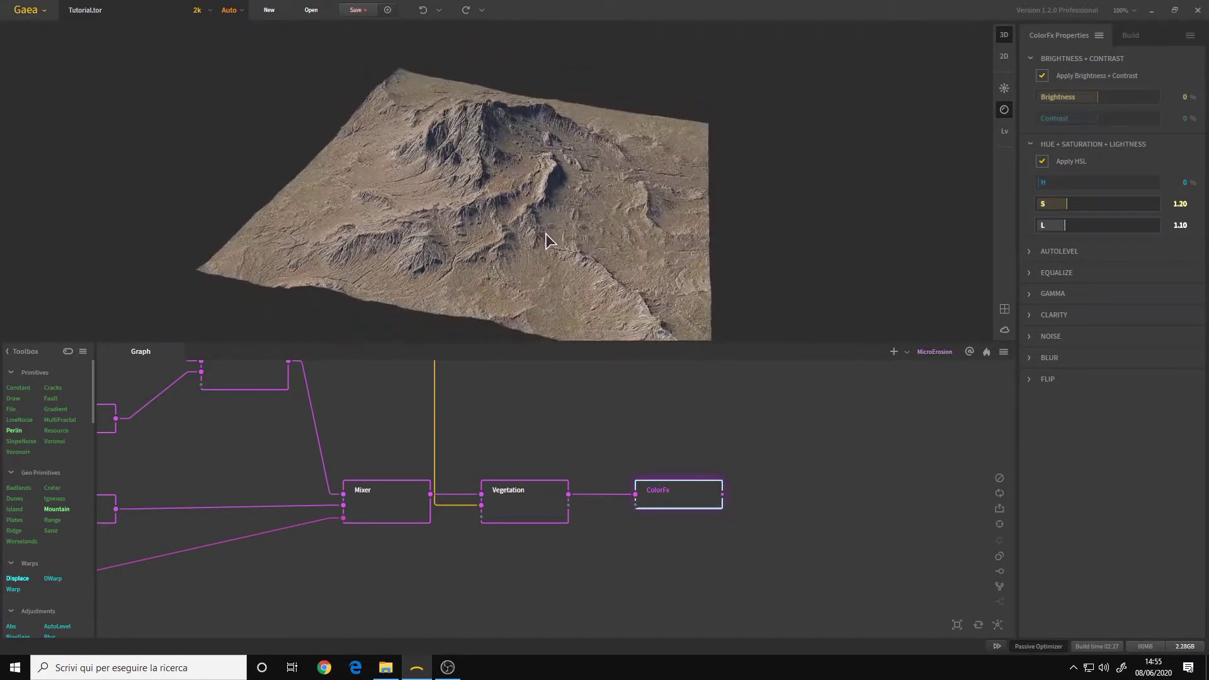
{"action": "left_click", "coordinate": [1126, 184]}
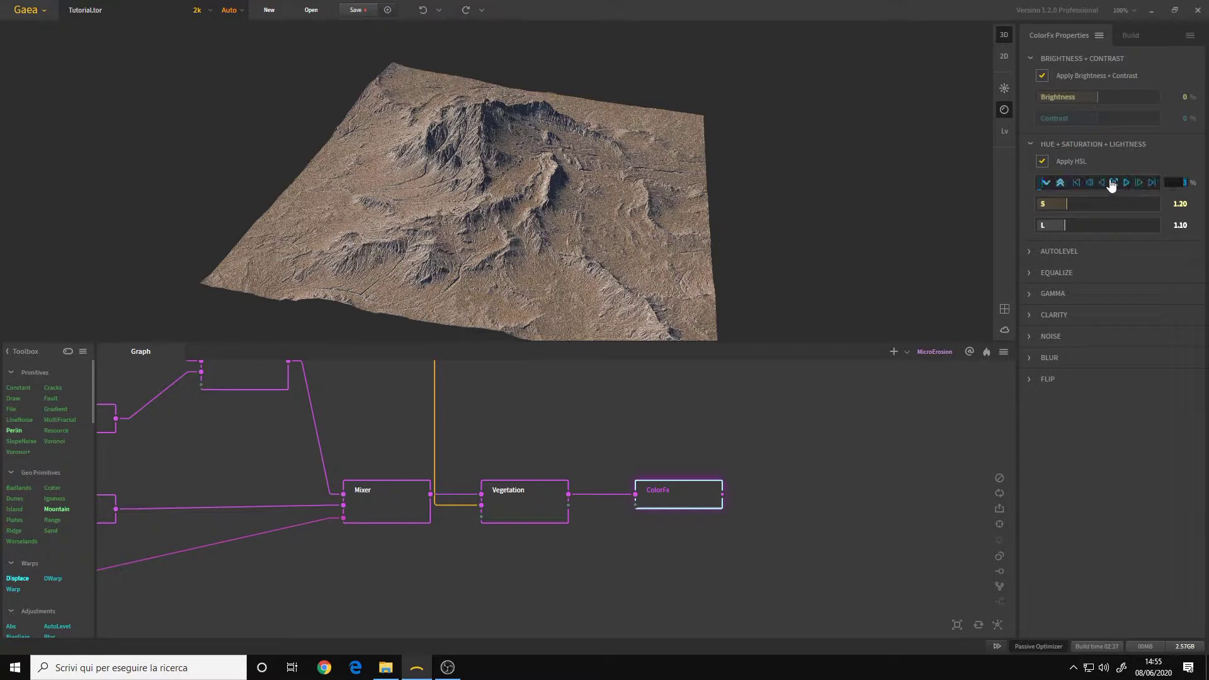
{"action": "left_click", "coordinate": [1102, 183]}
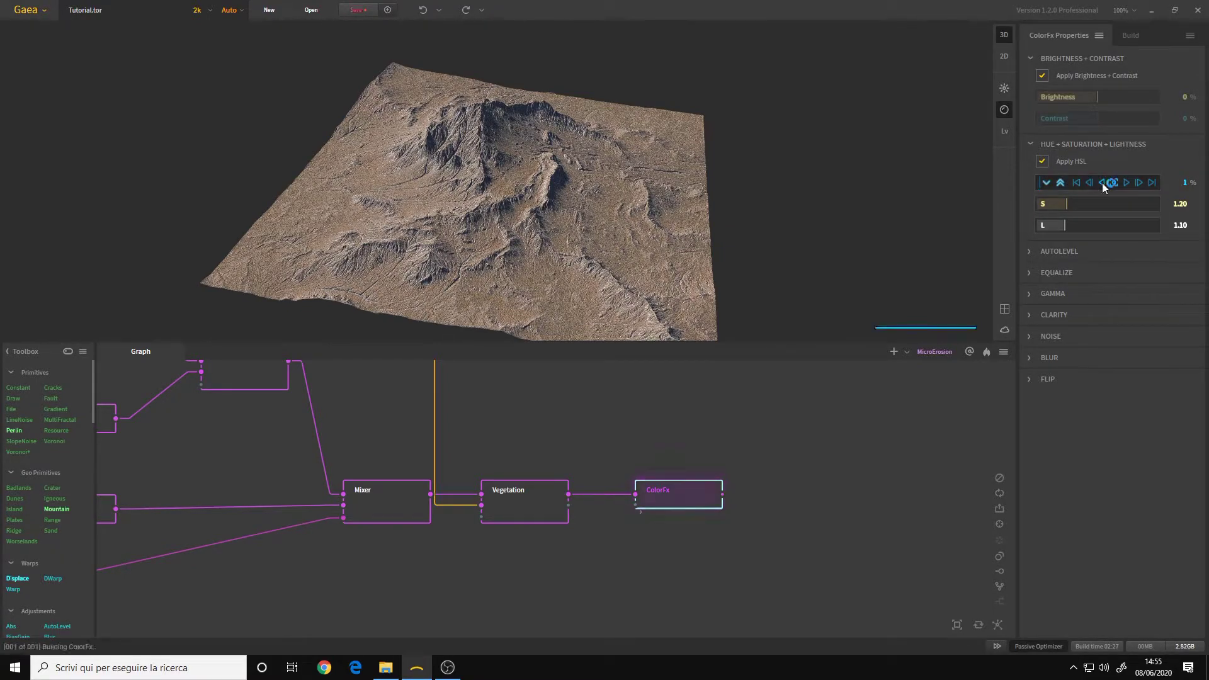
Test and reset contrast and brightness to 0%, then raise contrast to 8%.
{"action": "left_click", "coordinate": [1103, 118]}
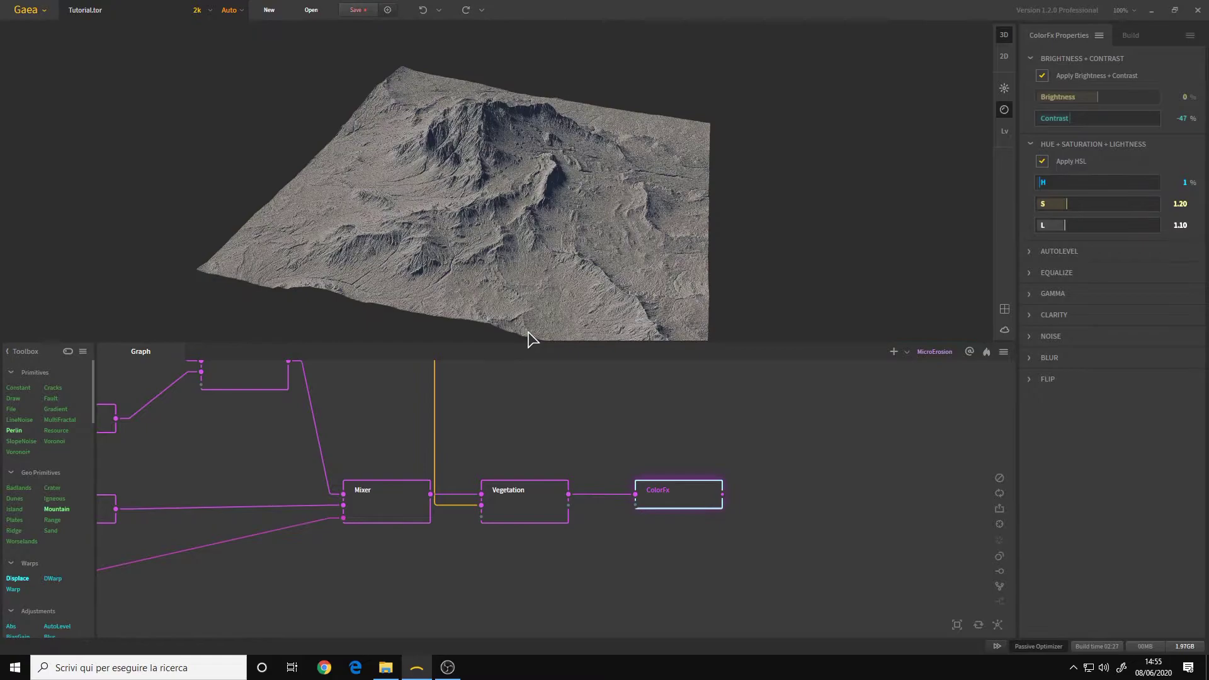
{"action": "right_click", "coordinate": [1108, 120]}
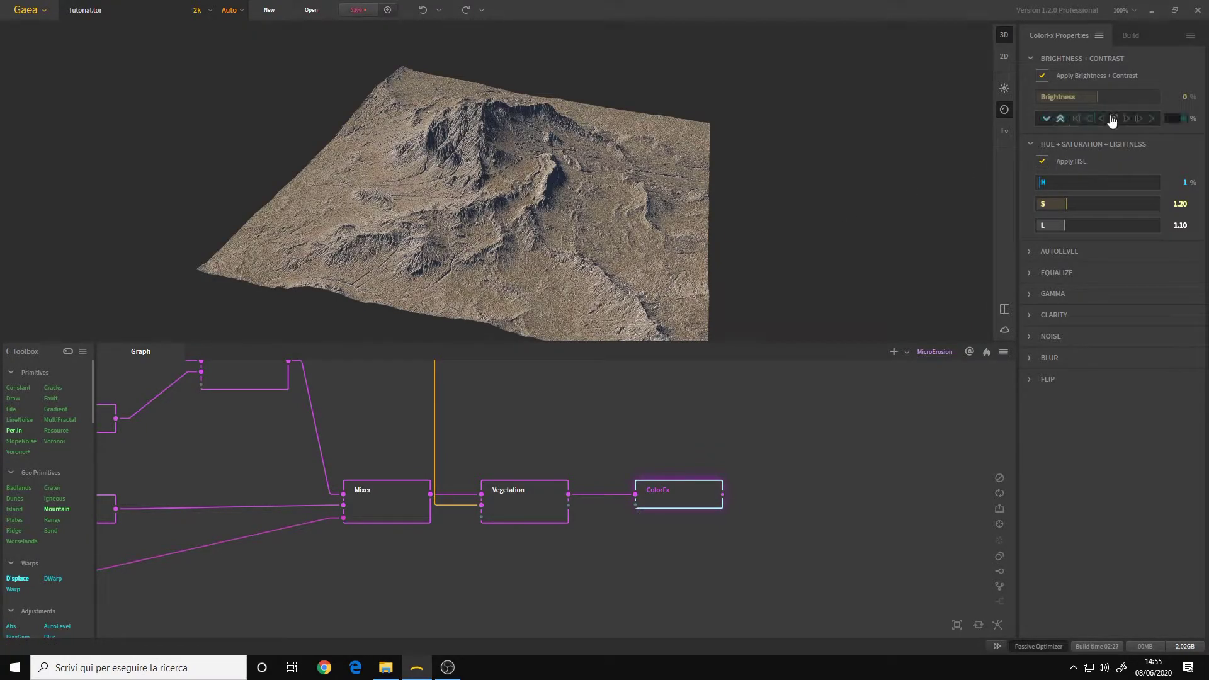
{"action": "left_click", "coordinate": [1114, 121]}
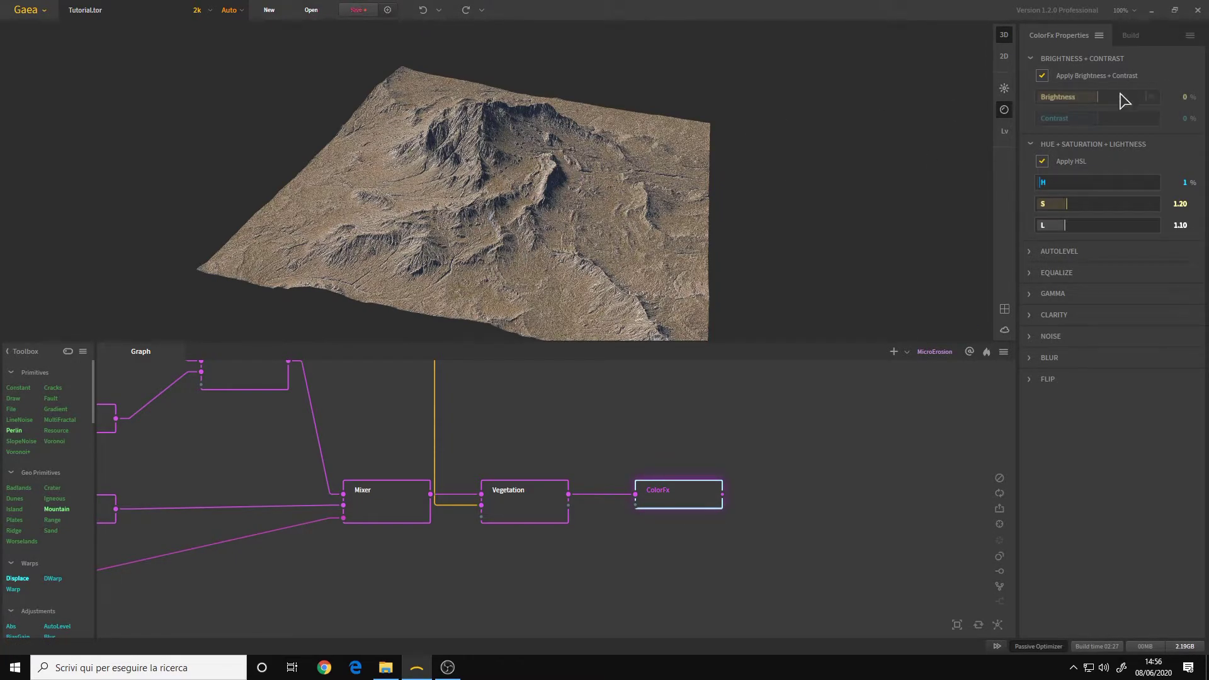
{"action": "mouse_move", "coordinate": [1096, 101]}
{"action": "left_mouse_down"}
{"action": "mouse_move", "coordinate": [1121, 103]}
{"action": "mouse_move", "coordinate": [1085, 104]}
{"action": "left_mouse_up"}
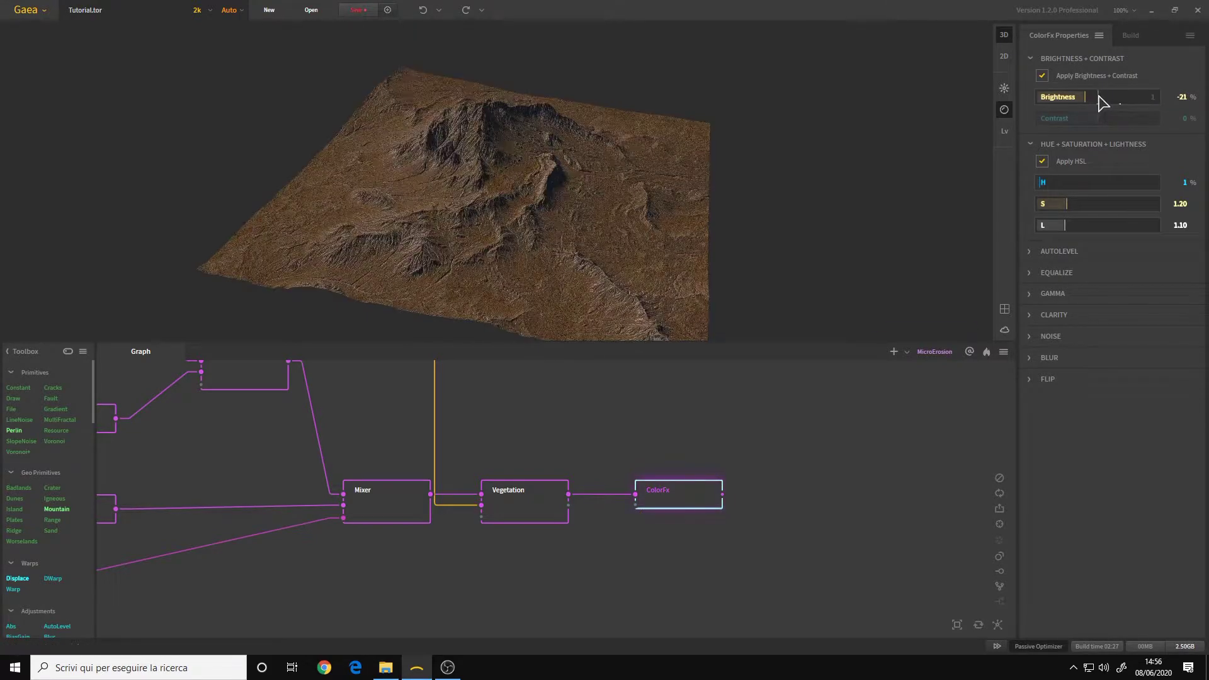
{"action": "left_click", "coordinate": [1113, 98]}
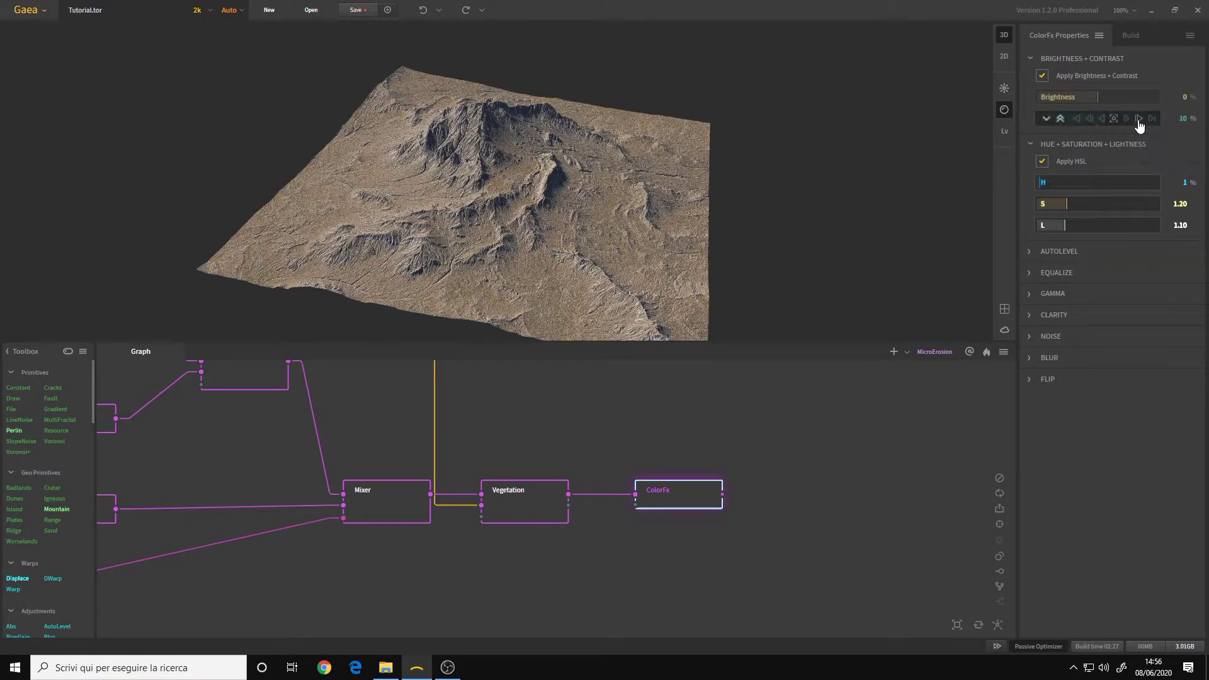
{"action": "left_click", "coordinate": [1140, 119]}
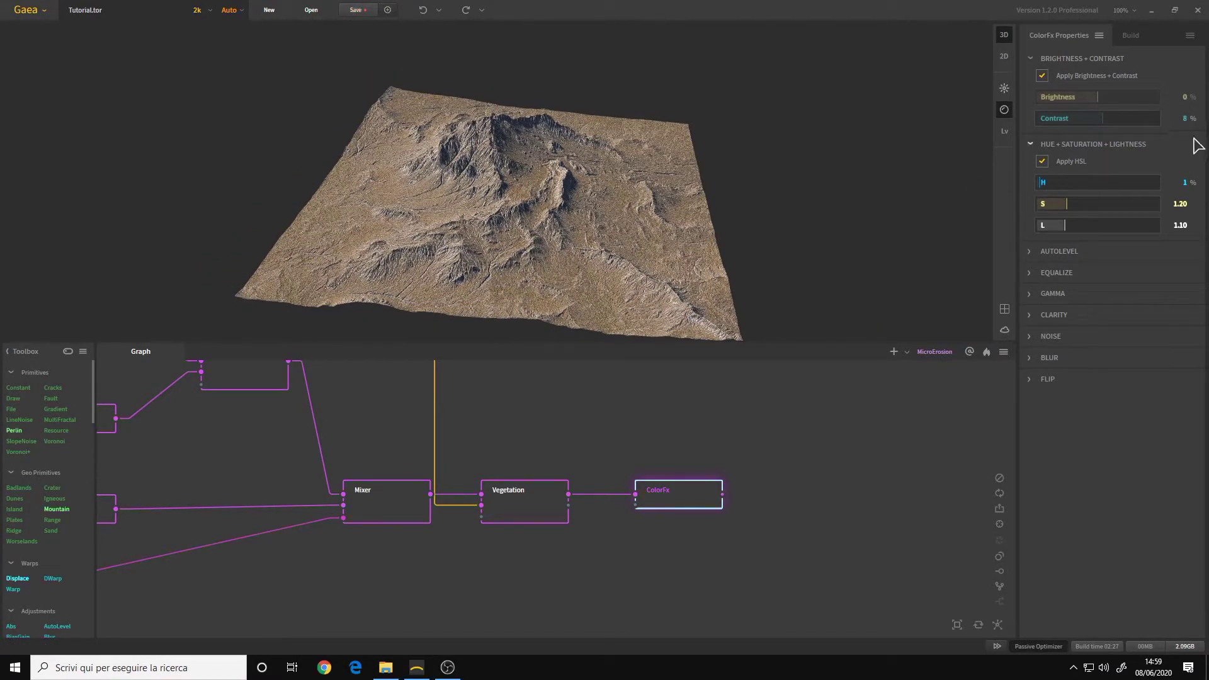
{"action": "left_click_drag", "start_coordinate": [582, 260], "coordinate": [724, 270]}
{"action": "scroll", "coordinate": [629, 252], "scroll_direction": "up", "scroll_amount": 5}
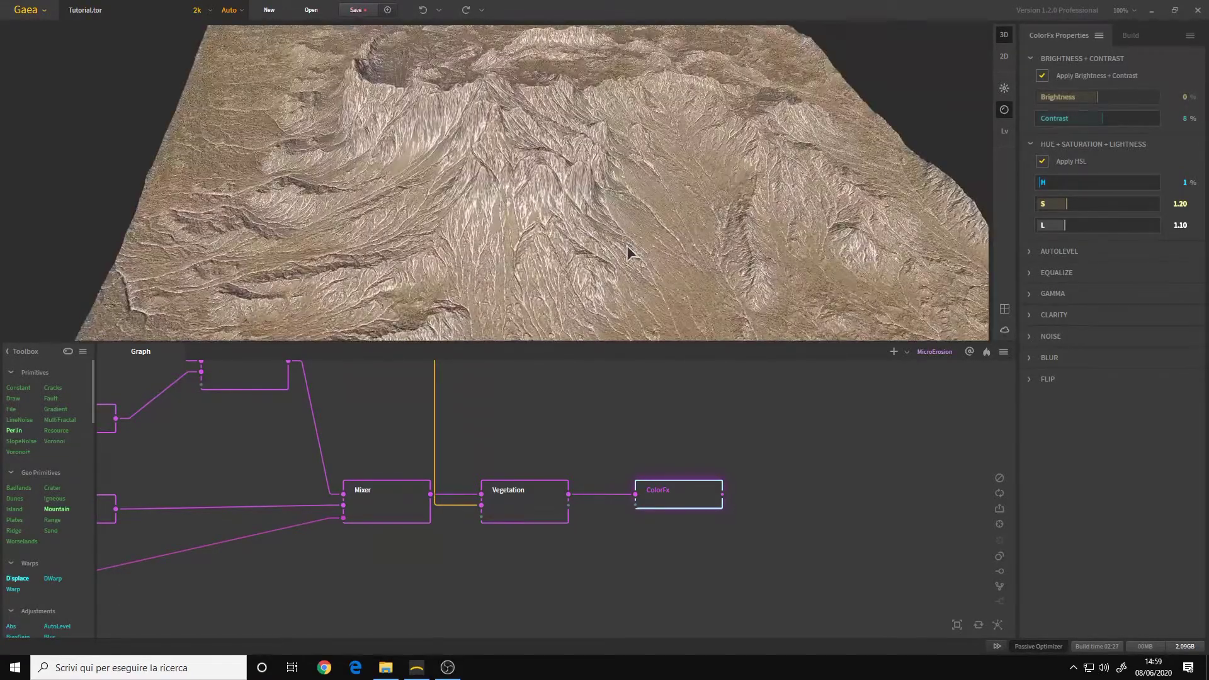
{"action": "scroll", "coordinate": [570, 230], "scroll_direction": "down", "scroll_amount": 8}
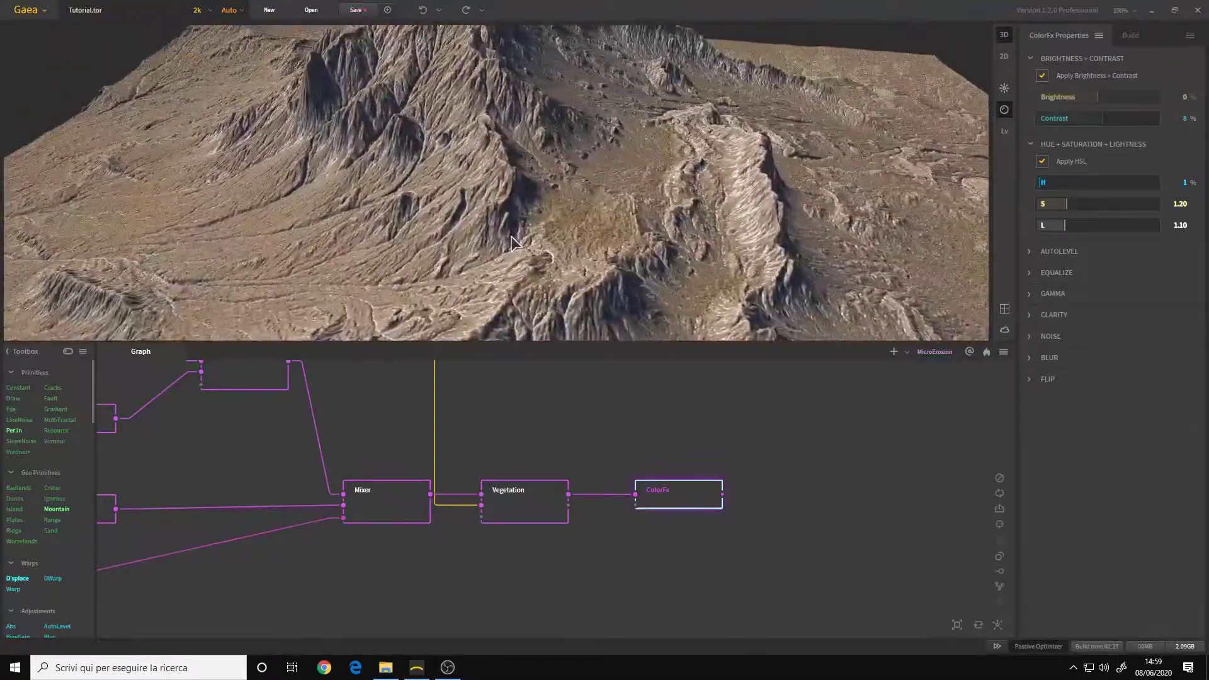
{"action": "scroll", "coordinate": [582, 224], "scroll_direction": "down", "scroll_amount": 2}
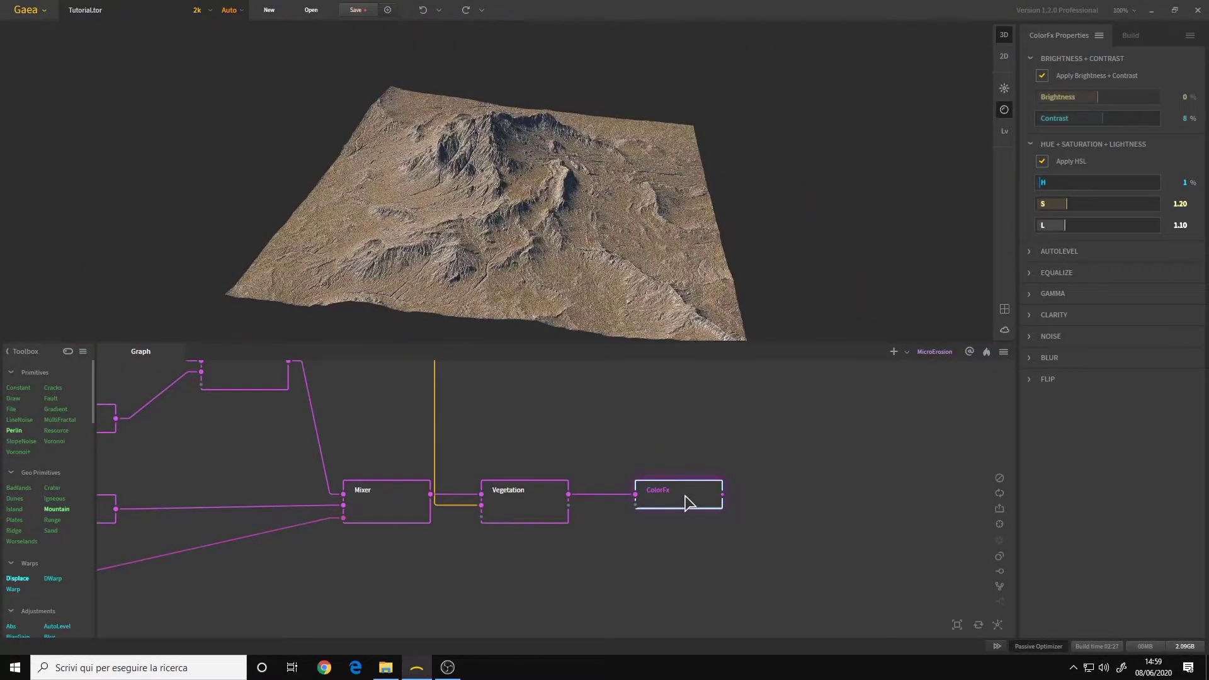
{"action": "left_click", "coordinate": [539, 521]}
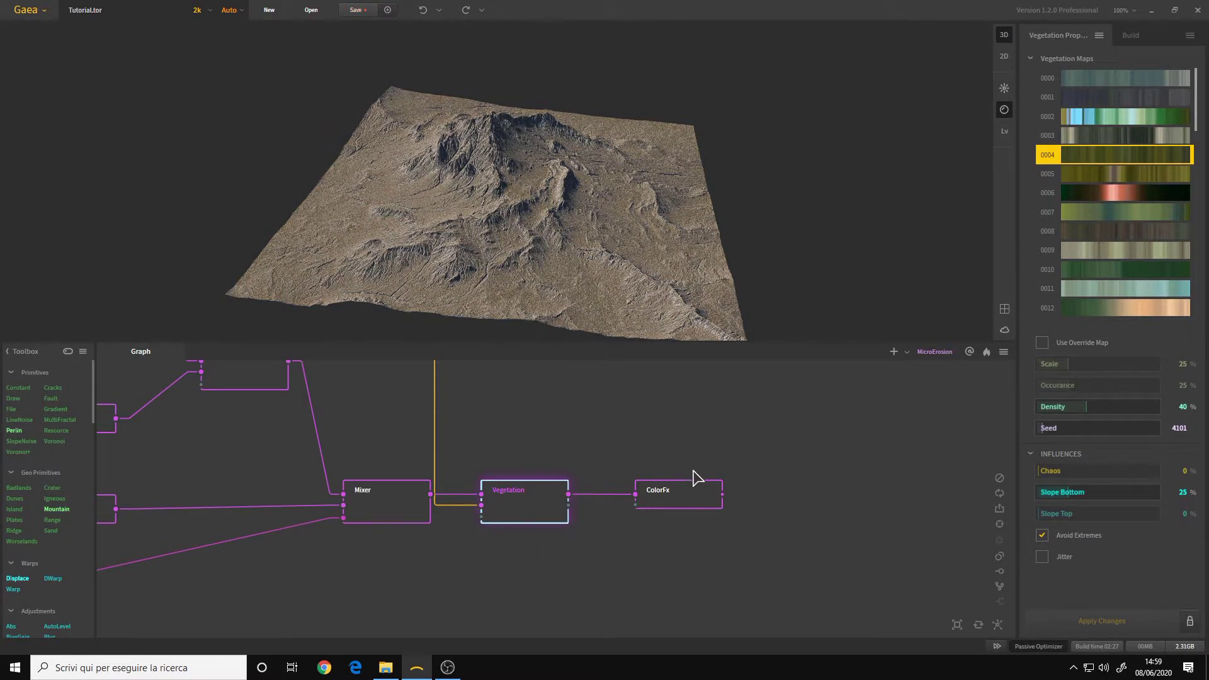
{"action": "left_click", "coordinate": [694, 494]}
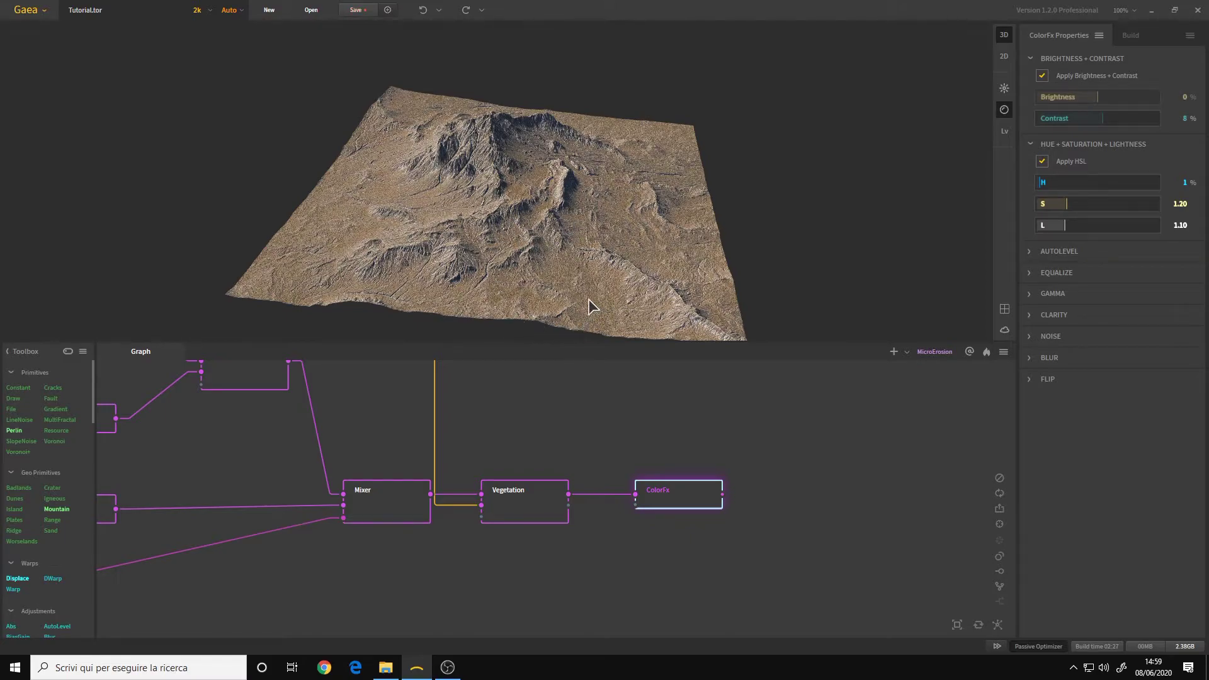
{"action": "left_click", "coordinate": [548, 502]}
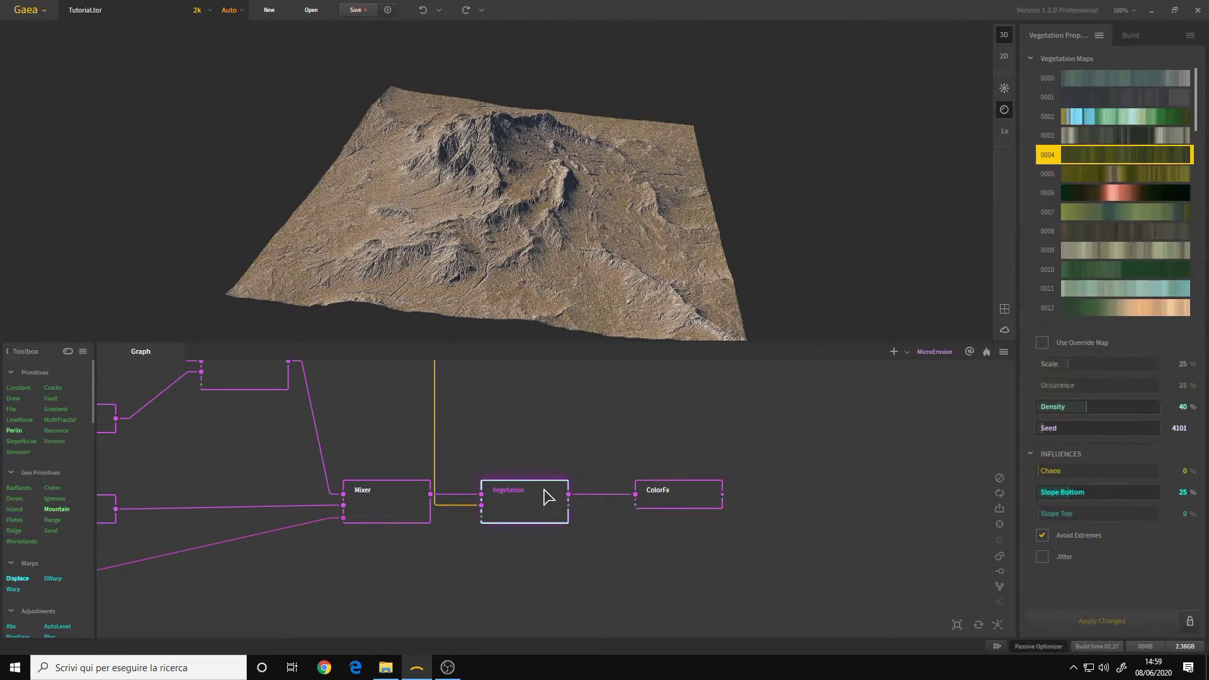
{"action": "left_click", "coordinate": [669, 498]}
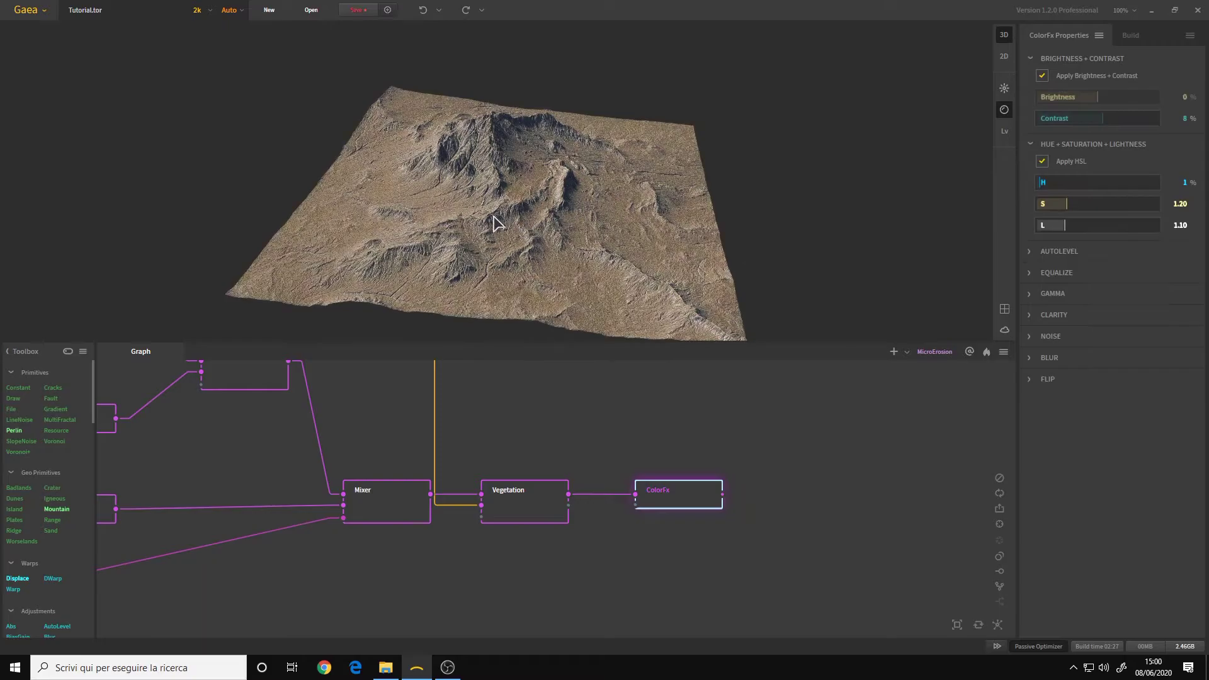
{"action": "left_click_drag", "start_coordinate": [482, 214], "coordinate": [545, 232]}
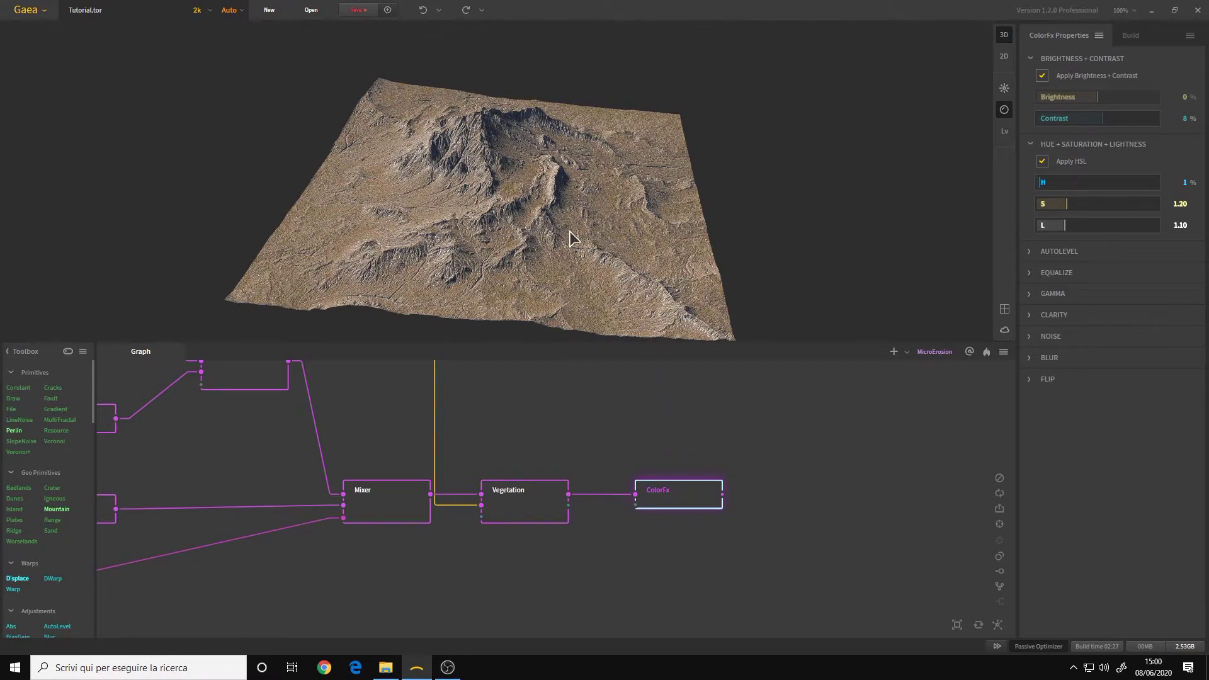
{"action": "left_click_drag", "start_coordinate": [460, 257], "coordinate": [454, 217]}
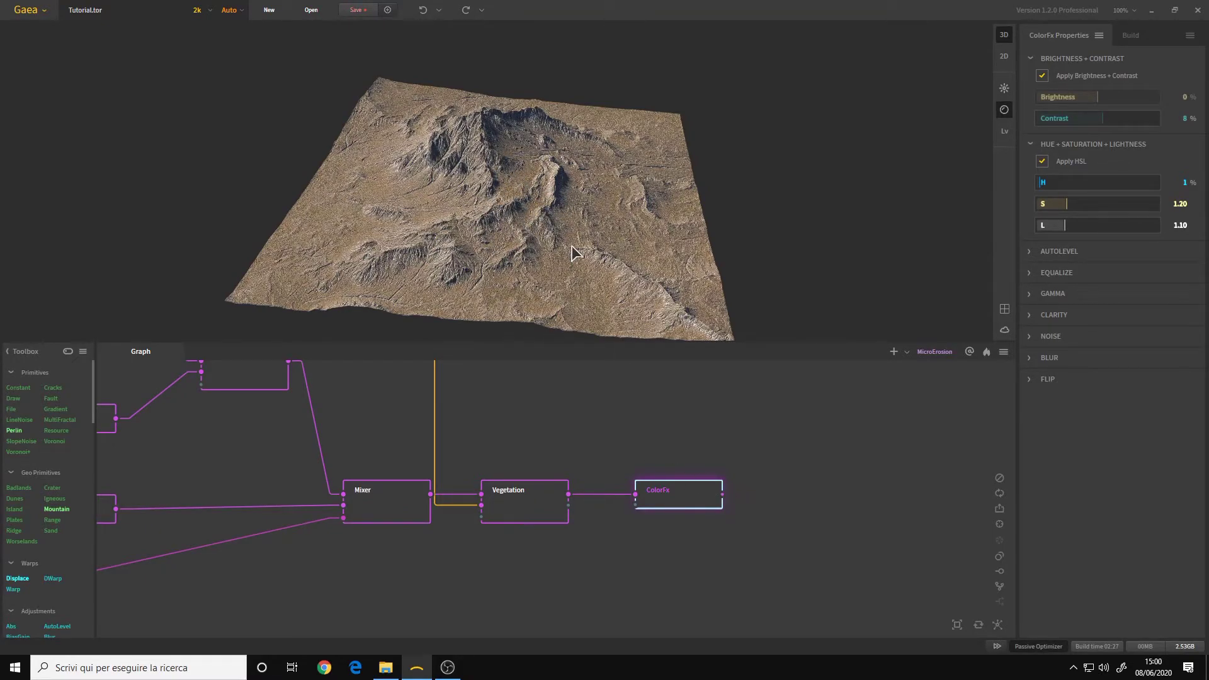
{"action": "scroll", "coordinate": [598, 447], "scroll_direction": "down", "scroll_amount": 2}
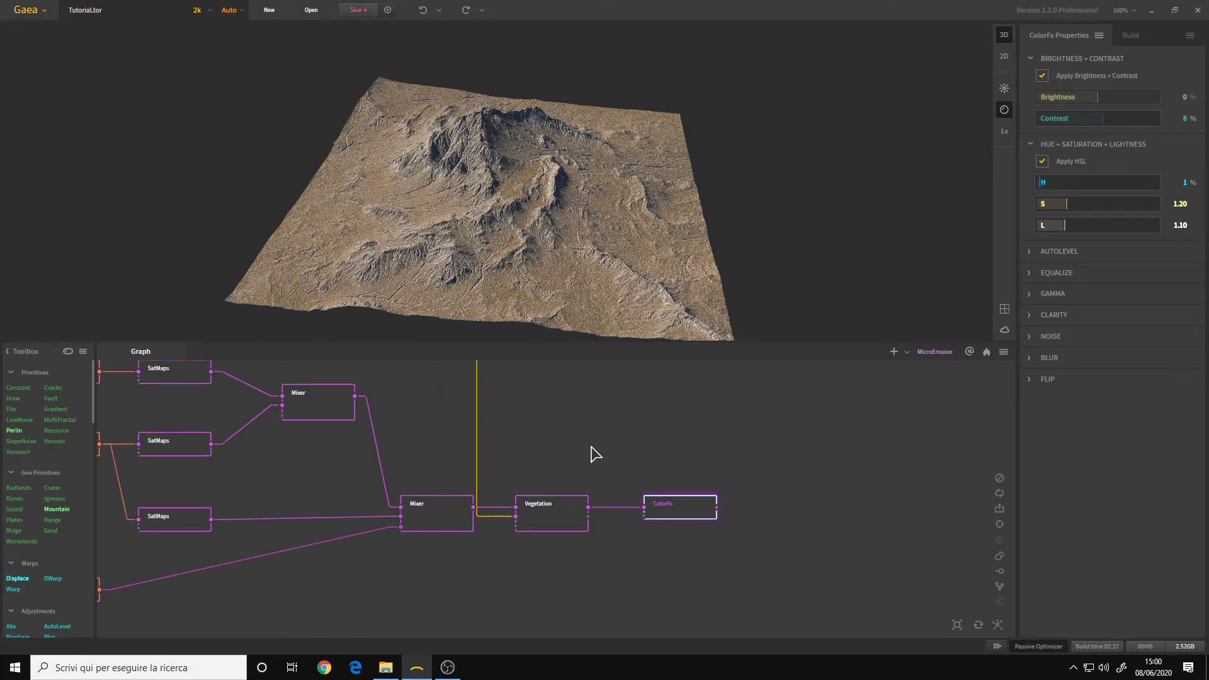
{"action": "middle_click_drag", "start_coordinate": [633, 482], "coordinate": [589, 402]}
{"action": "left_click_drag", "start_coordinate": [578, 250], "coordinate": [565, 238]}
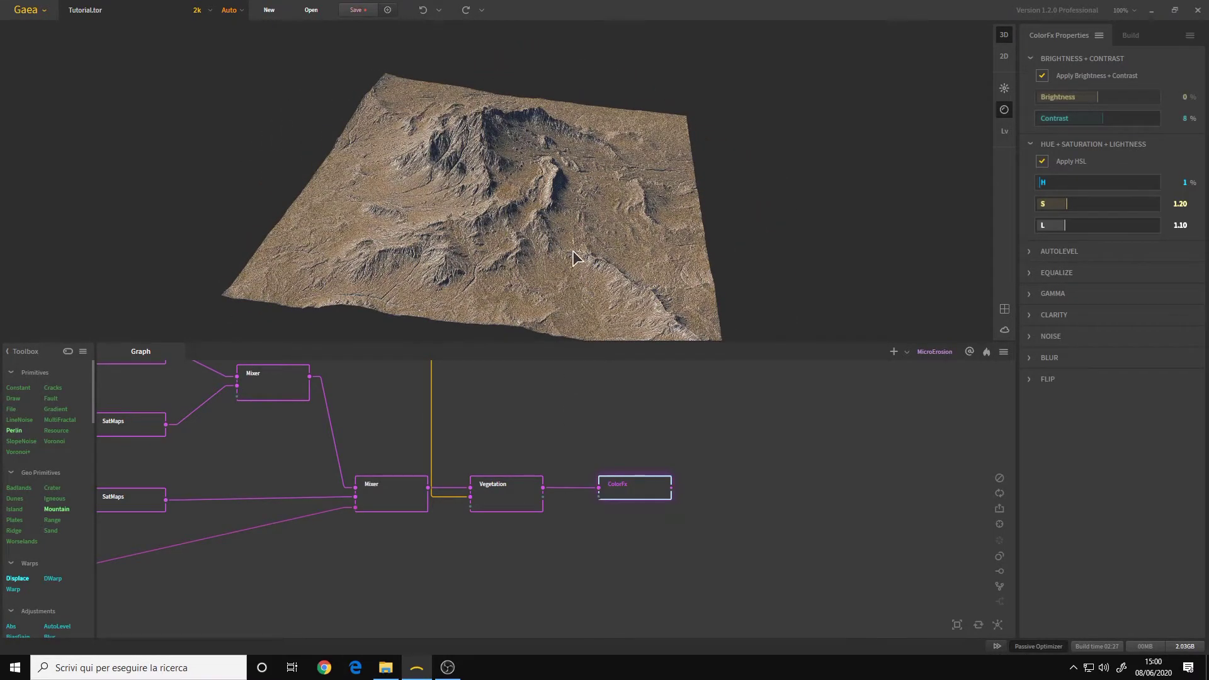
{"action": "left_click_drag", "start_coordinate": [573, 251], "coordinate": [581, 251]}
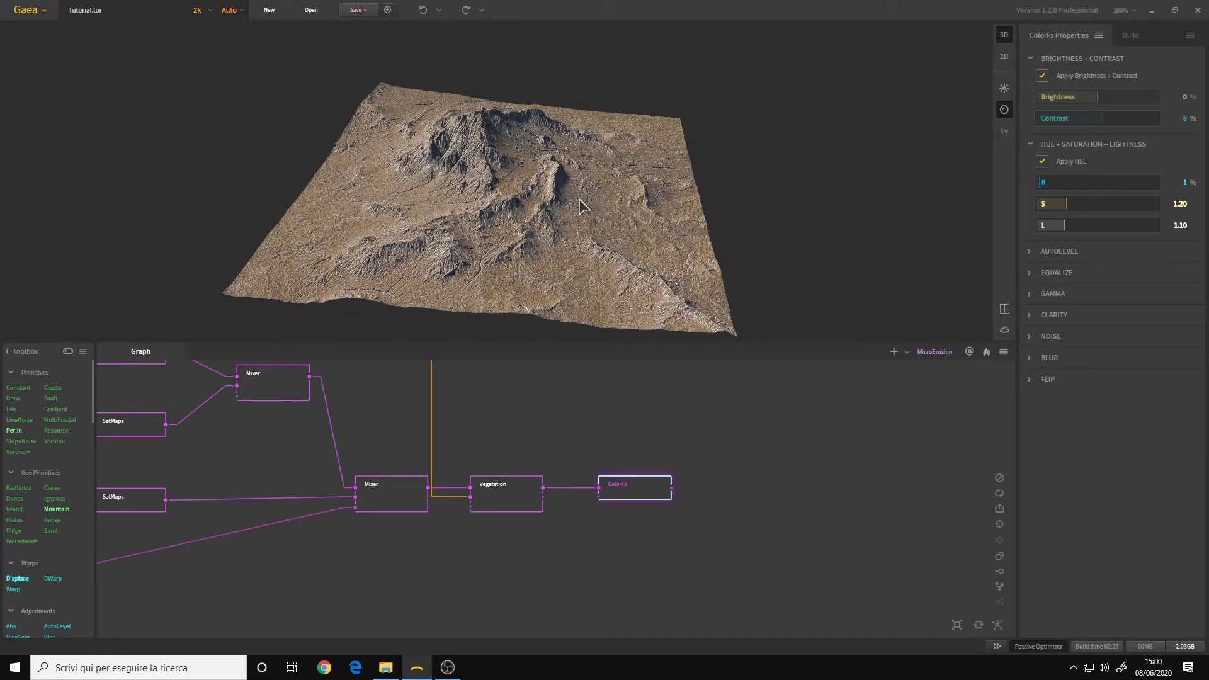